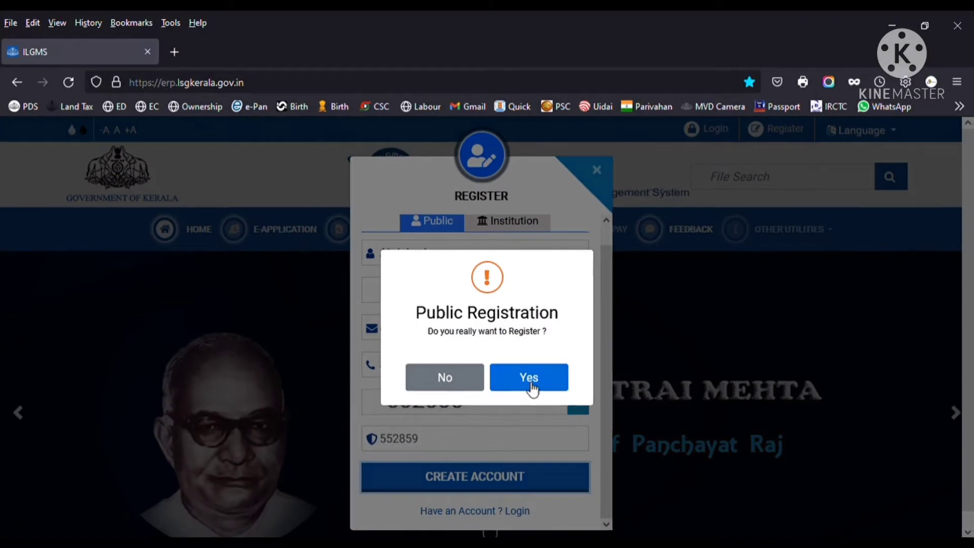
- Confirm the public registration and acknowledge the temporary-password success message
{"action": "left_click", "coordinate": [531, 384]}
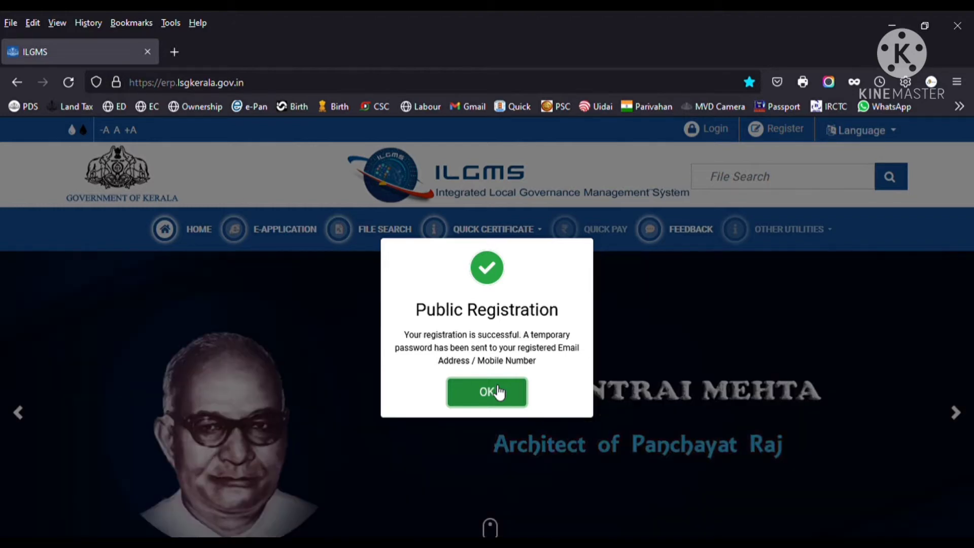
{"action": "left_click", "coordinate": [500, 392]}
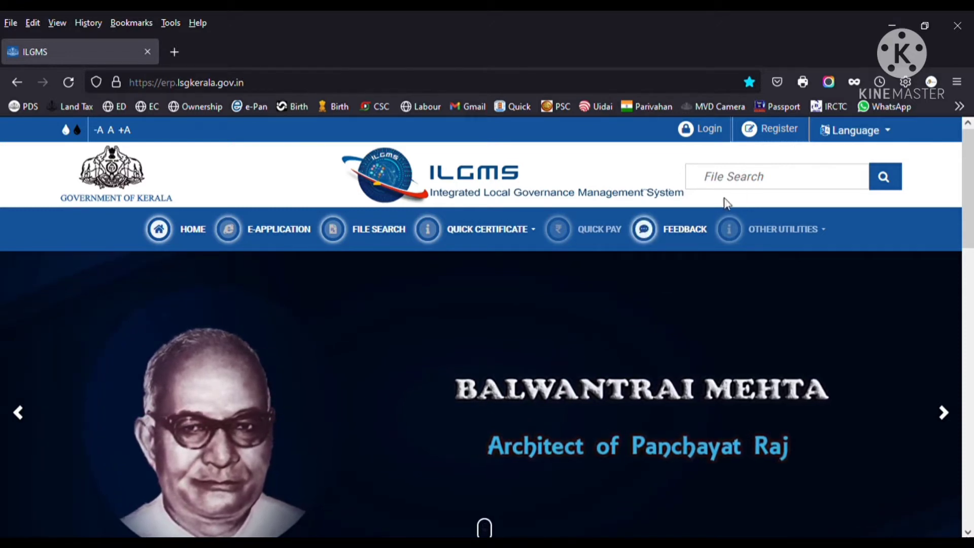
- Open the Login form to sign in with the temporary password
{"action": "left_click", "coordinate": [719, 136]}
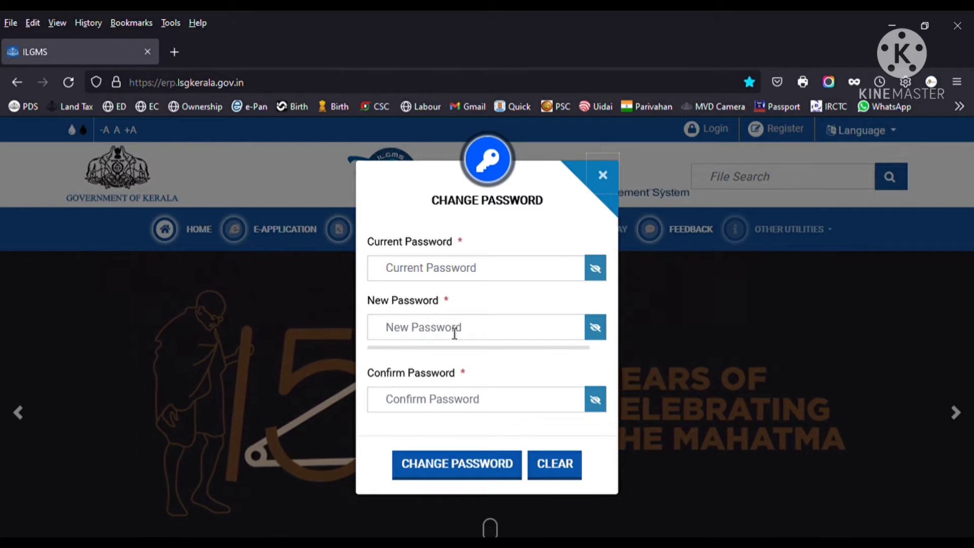
- Enter the current temporary password, then the new password and its confirmation
{"action": "left_click", "coordinate": [447, 274]}
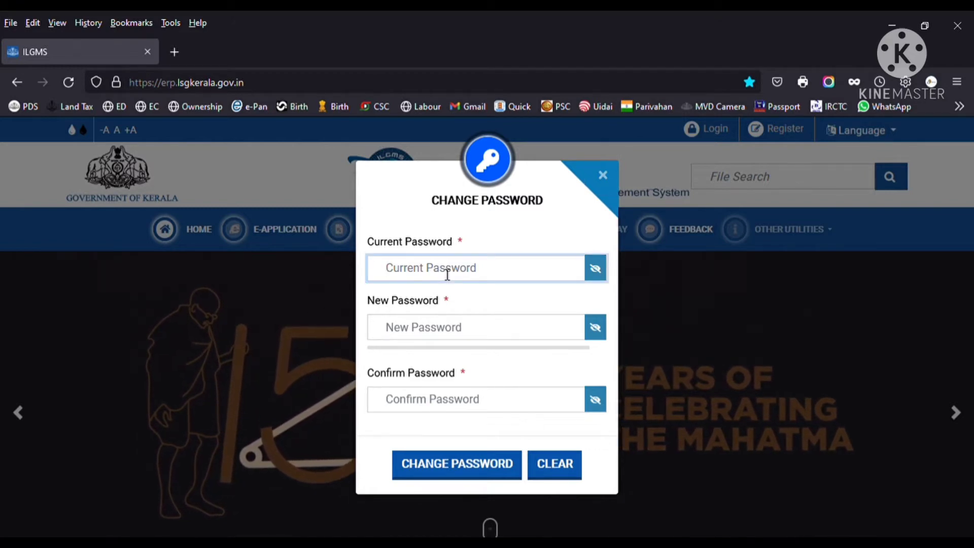
{"action": "type", "text": "a"}
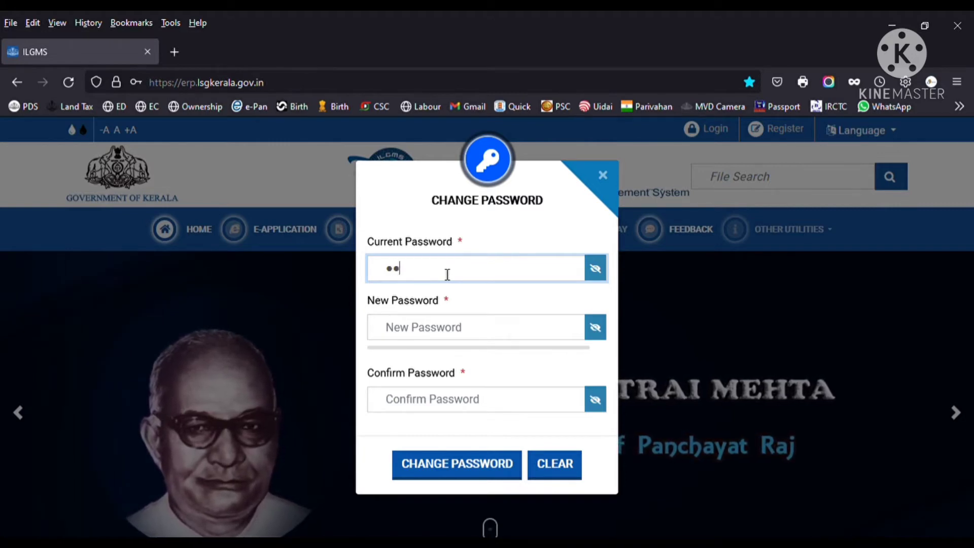
{"action": "type", "text": "aaa"}
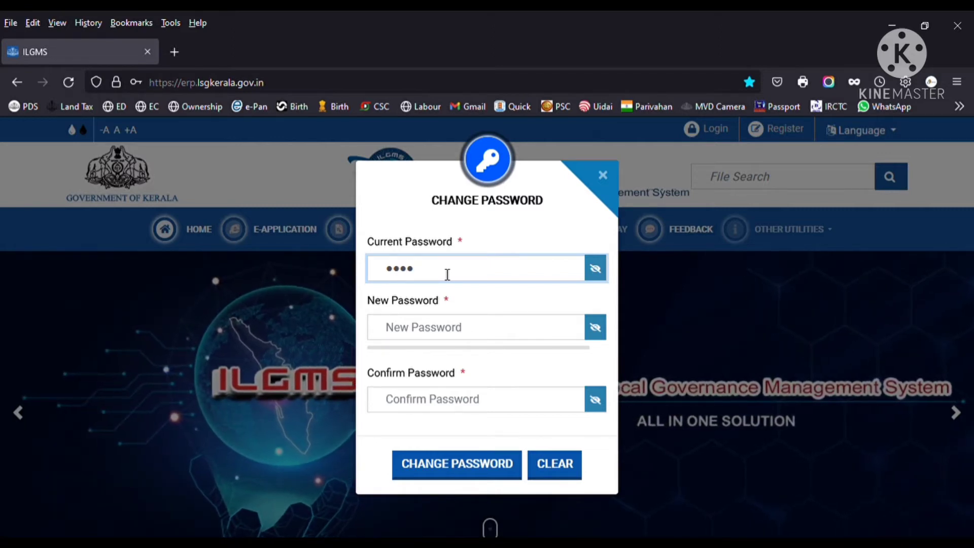
{"action": "key", "text": "BackSpace"}
{"action": "key", "text": "BackSpace"}
{"action": "key", "text": "BackSpace"}
{"action": "key", "text": "BackSpace"}
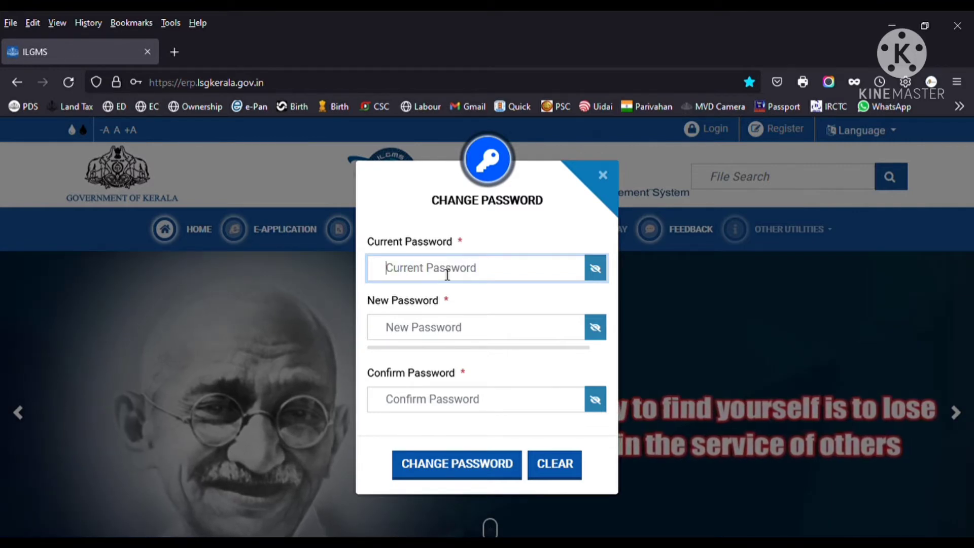
{"action": "type", "text": "aa"}
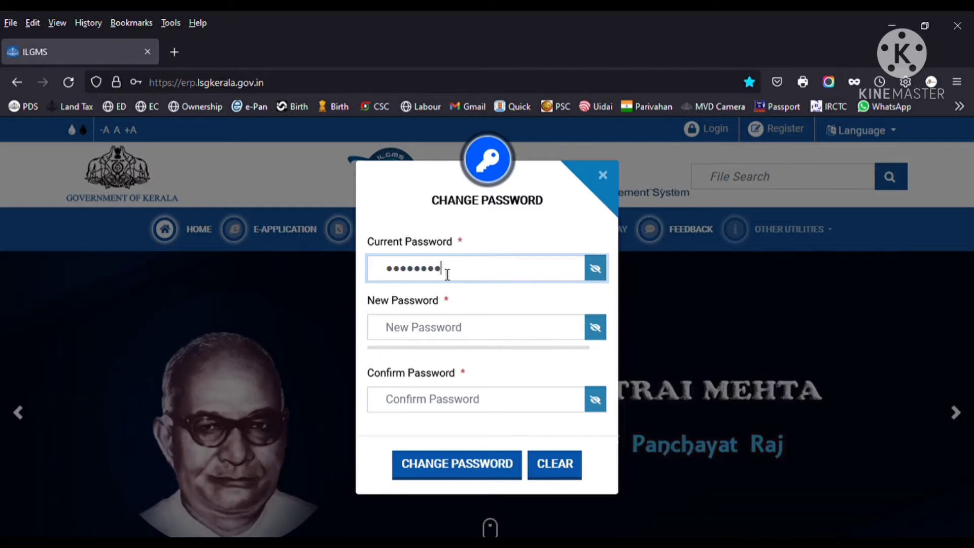
{"action": "left_click", "coordinate": [446, 326]}
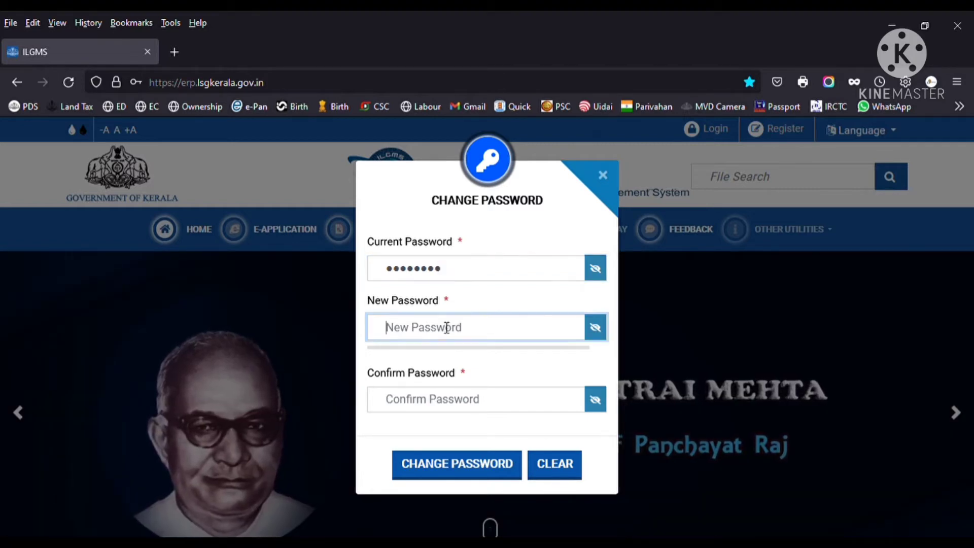
{"action": "type", "text": "•••••••••"}
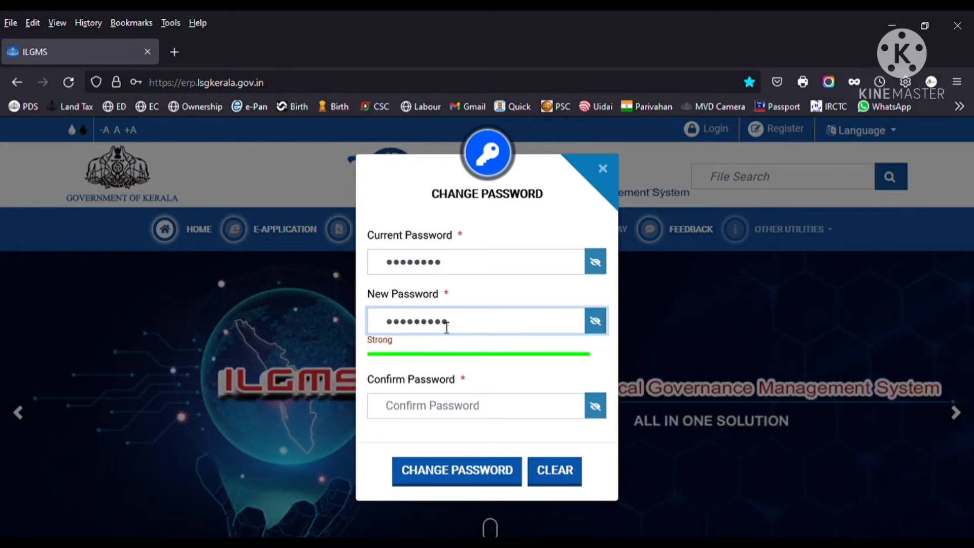
{"action": "left_click", "coordinate": [428, 411]}
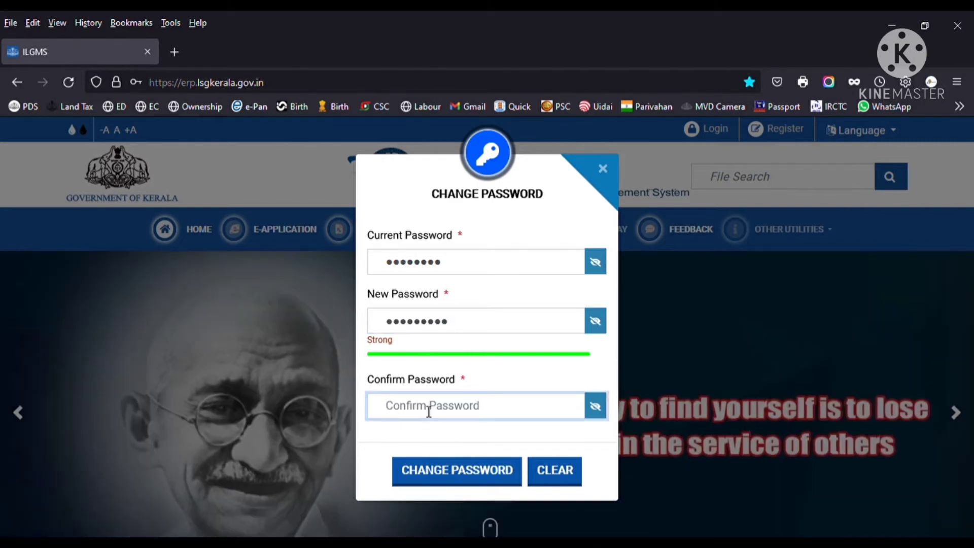
{"action": "type", "text": "•••"}
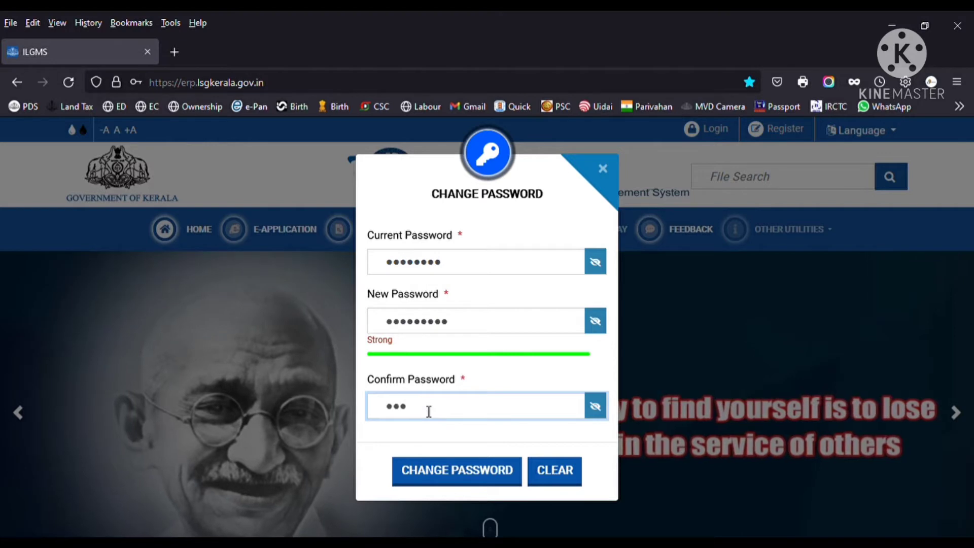
{"action": "type", "text": "••"}
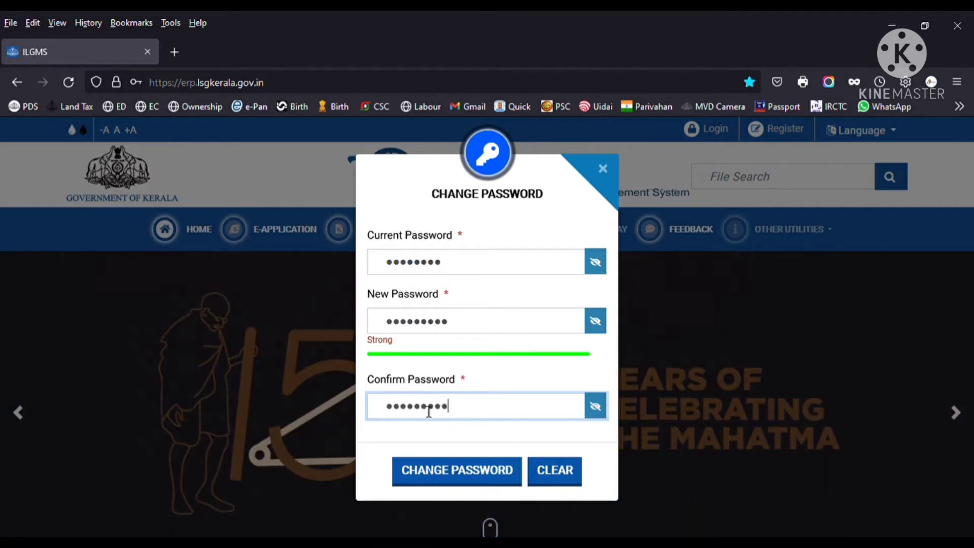
- Submit and confirm the password change, update the browser's saved login, and acknowledge success
{"action": "left_click", "coordinate": [454, 475]}
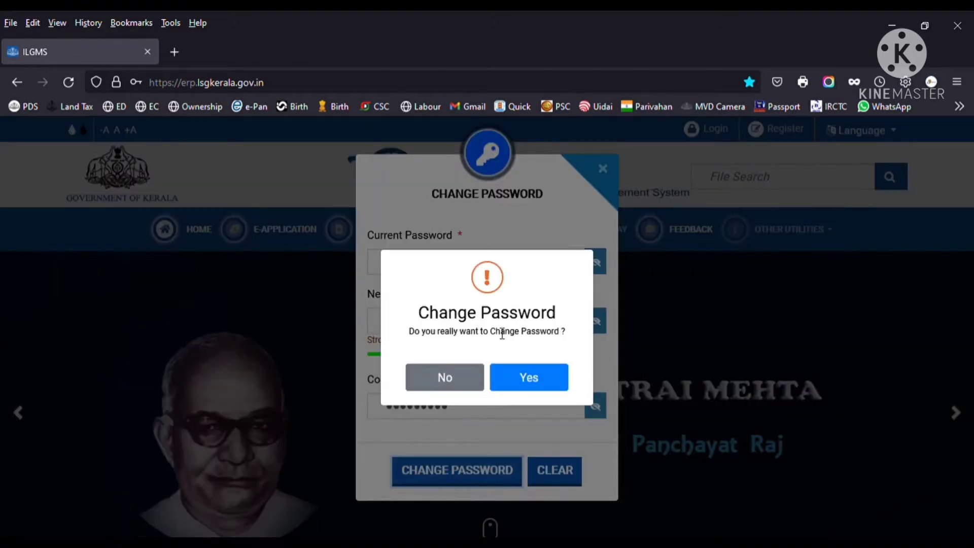
{"action": "left_click", "coordinate": [525, 379]}
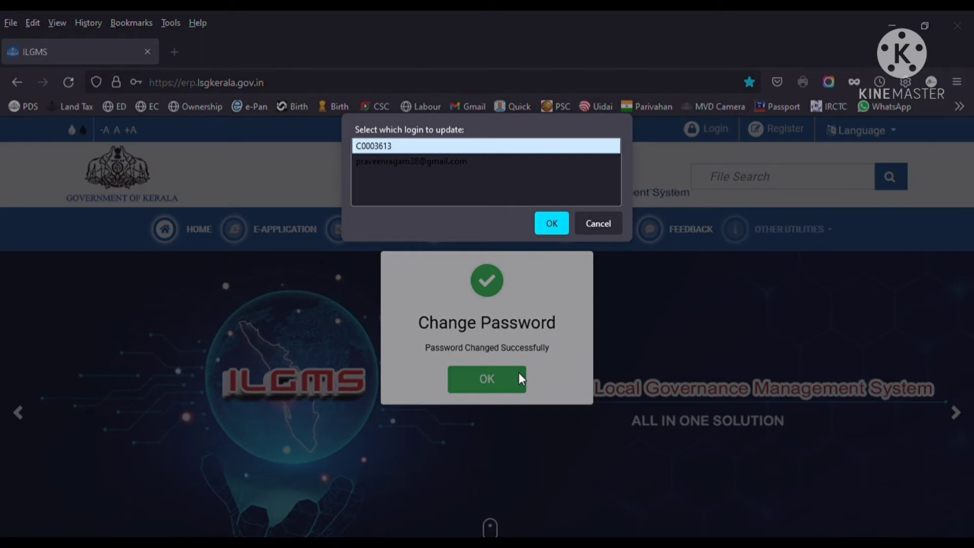
{"action": "left_click", "coordinate": [566, 224]}
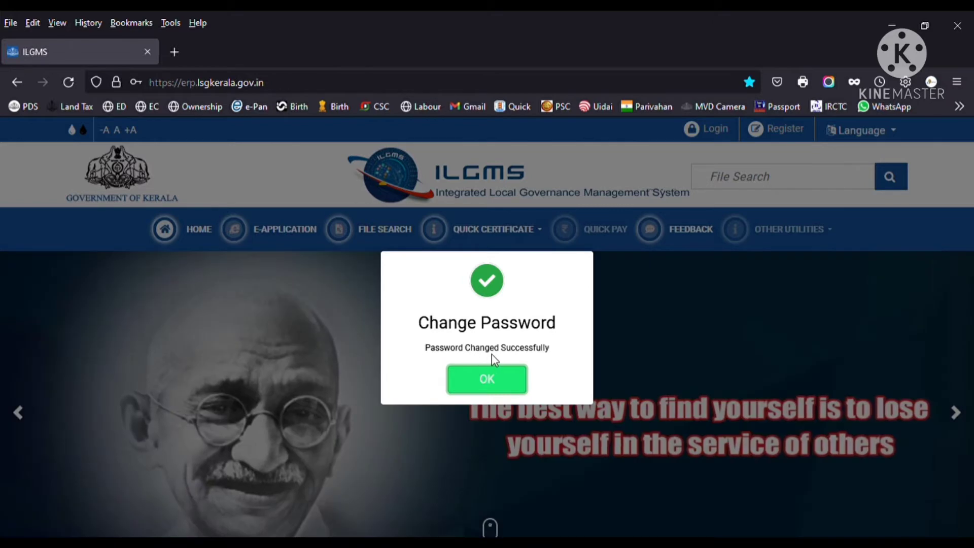
{"action": "left_click", "coordinate": [490, 380]}
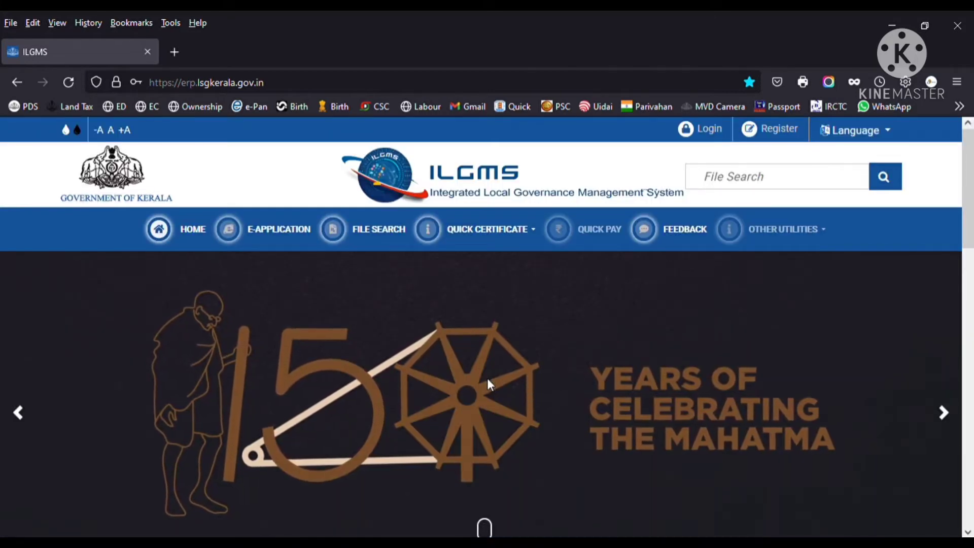
- Open the Login form again to sign in with the new password
{"action": "left_click", "coordinate": [709, 136]}
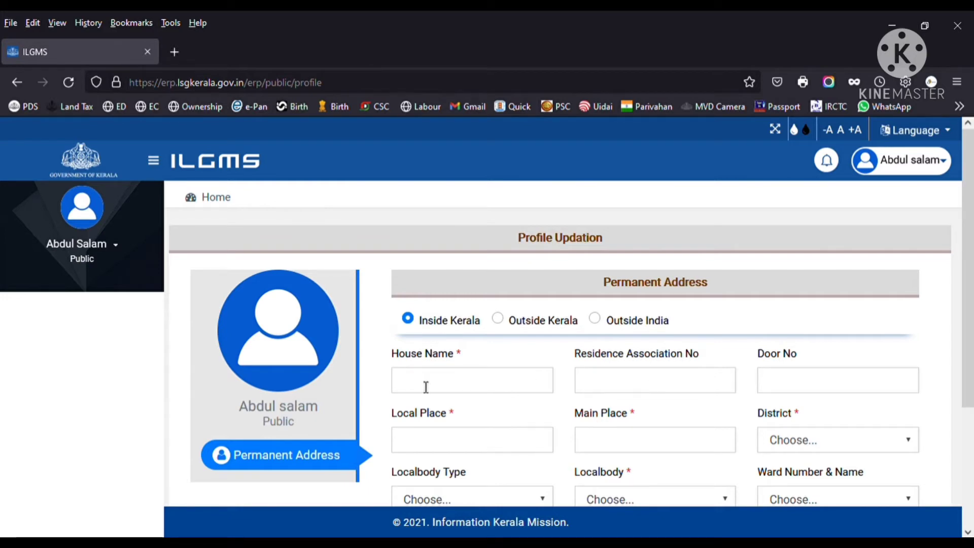
- Save the filled-in permanent address and confirm the save
{"action": "scroll", "coordinate": [426, 386], "scroll_direction": "down", "scroll_amount": 2}
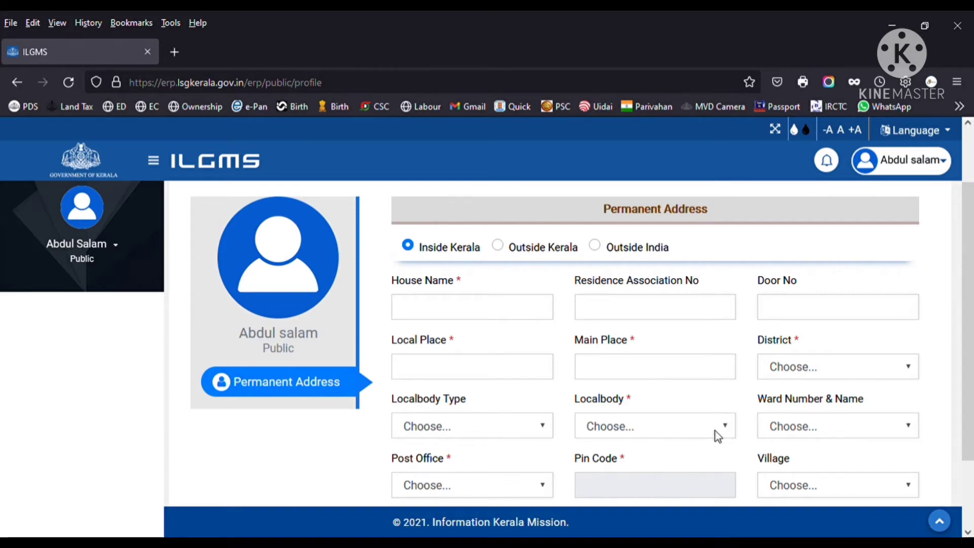
{"action": "scroll", "coordinate": [707, 446], "scroll_direction": "down", "scroll_amount": 2}
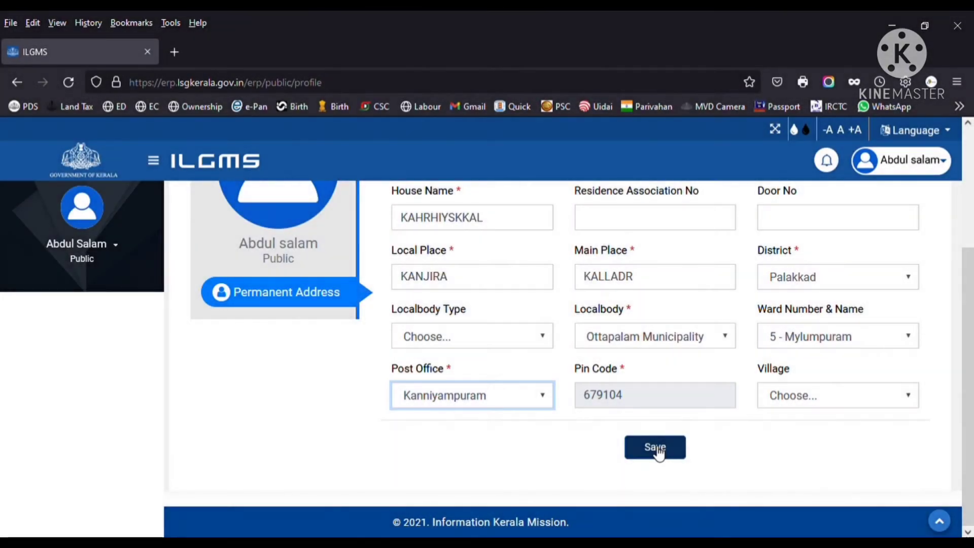
{"action": "left_click", "coordinate": [654, 449]}
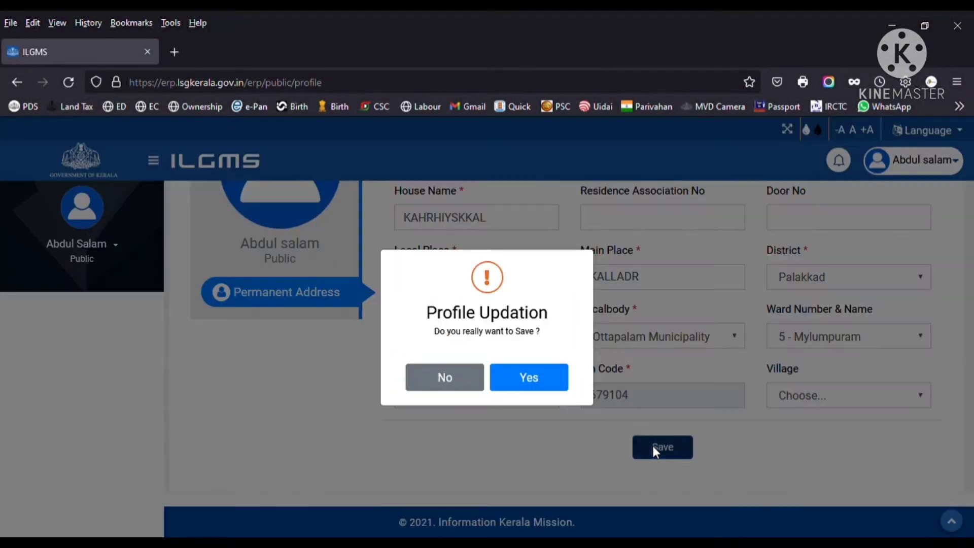
{"action": "left_click", "coordinate": [527, 376]}
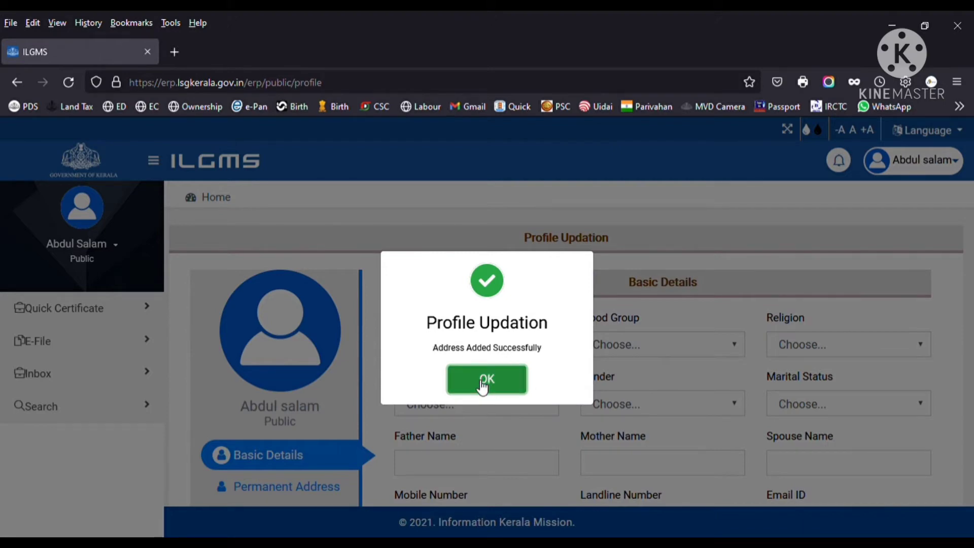
- Acknowledge the address-added message and accept the Profile Updation alert
{"action": "left_click", "coordinate": [483, 387]}
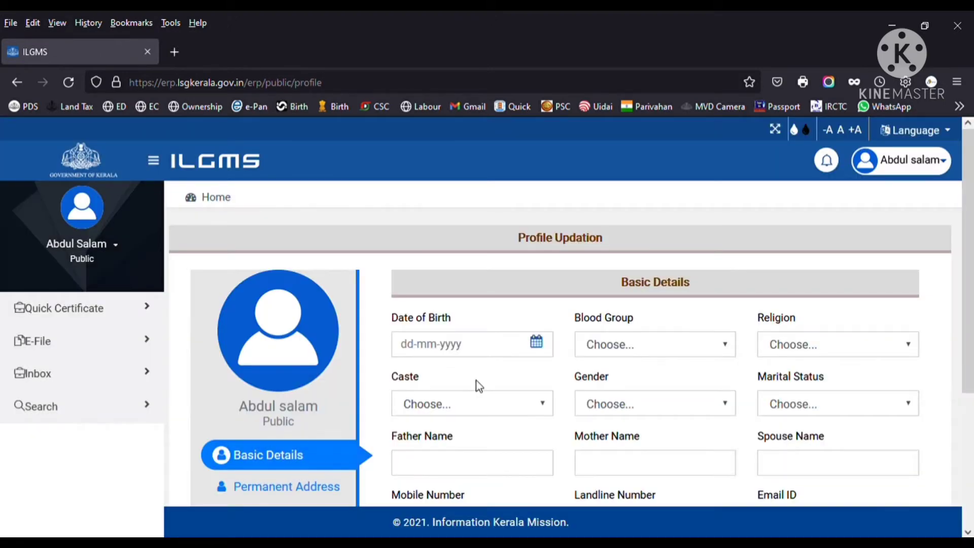
{"action": "scroll", "coordinate": [652, 325], "scroll_direction": "down", "scroll_amount": 3}
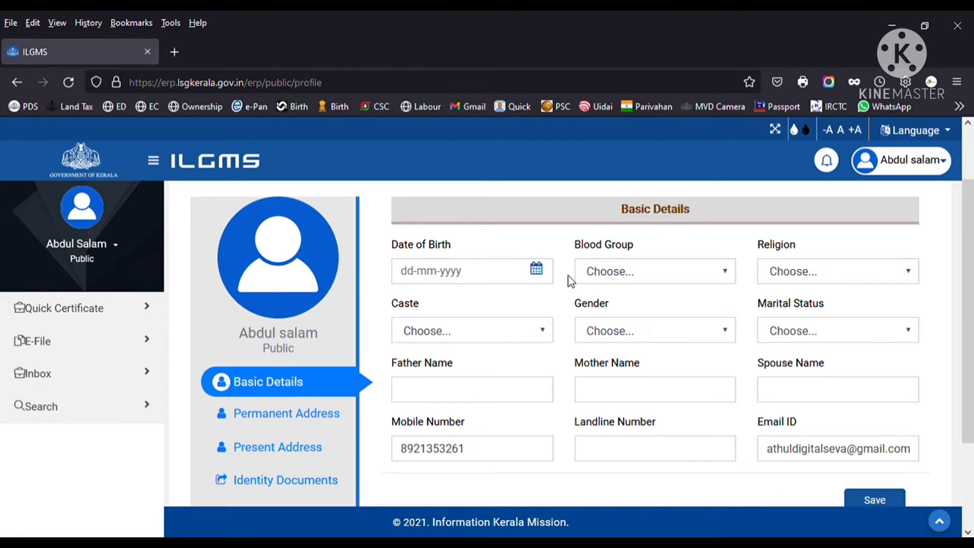
{"action": "scroll", "coordinate": [644, 263], "scroll_direction": "down", "scroll_amount": 2}
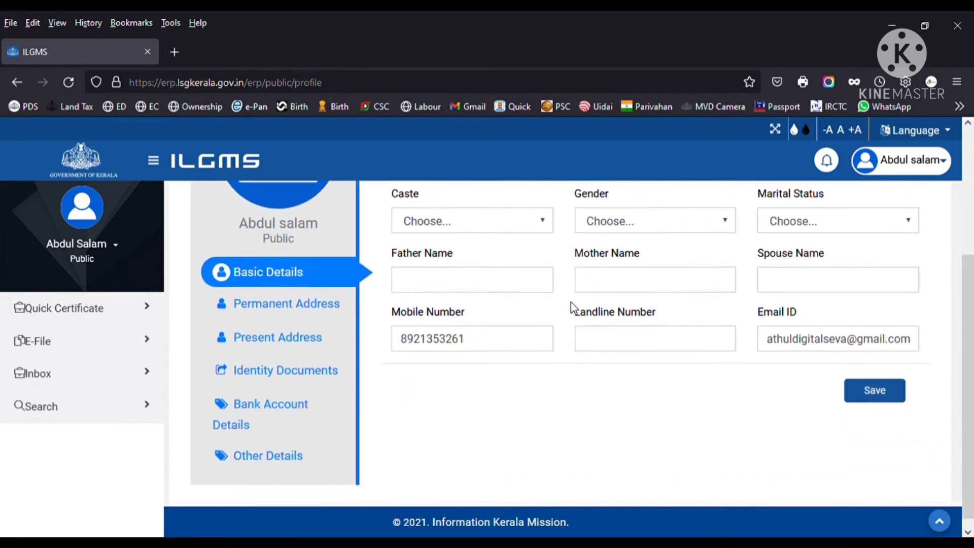
{"action": "scroll", "coordinate": [571, 302], "scroll_direction": "up", "scroll_amount": 3}
{"action": "scroll", "coordinate": [658, 336], "scroll_direction": "down", "scroll_amount": 6}
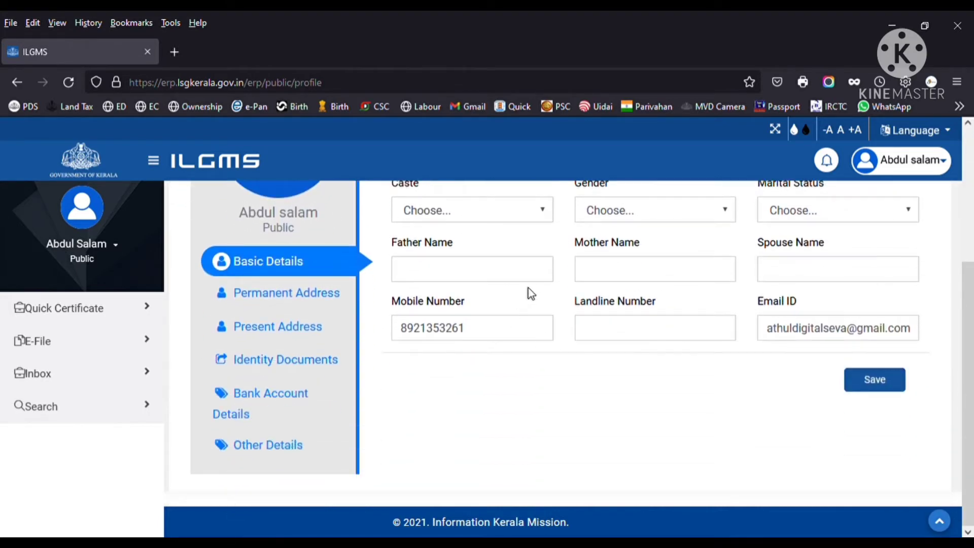
{"action": "scroll", "coordinate": [560, 324], "scroll_direction": "up", "scroll_amount": 5}
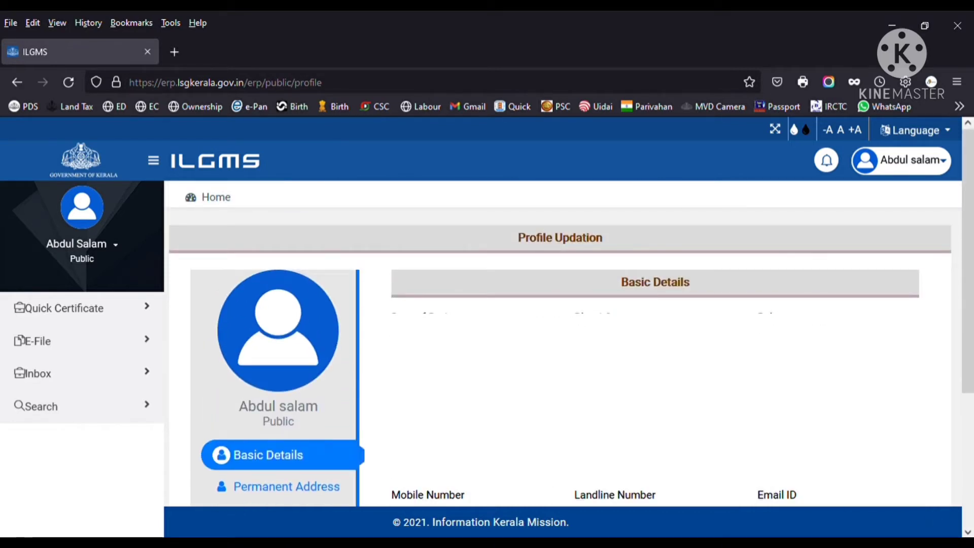
{"action": "scroll", "coordinate": [560, 324], "scroll_direction": "down", "scroll_amount": 4}
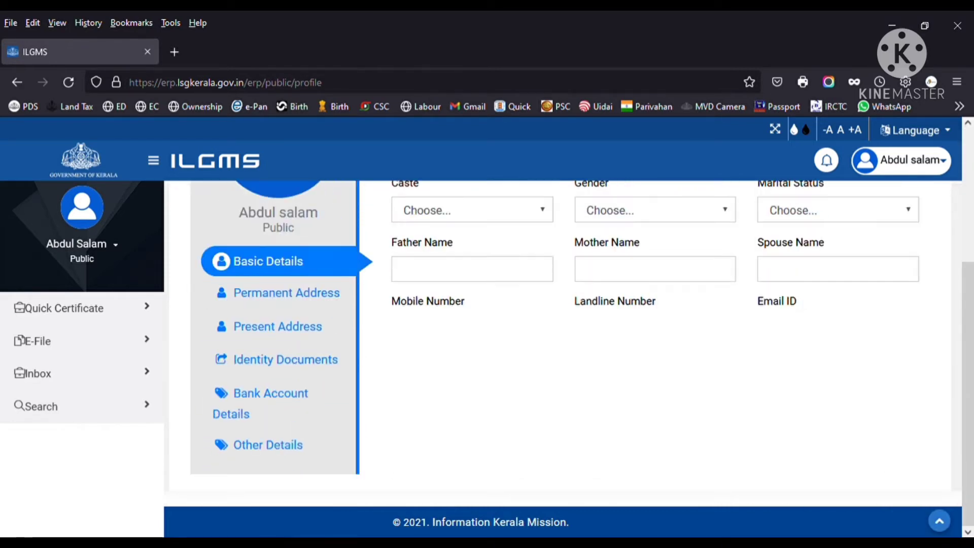
{"action": "key", "text": "Return"}
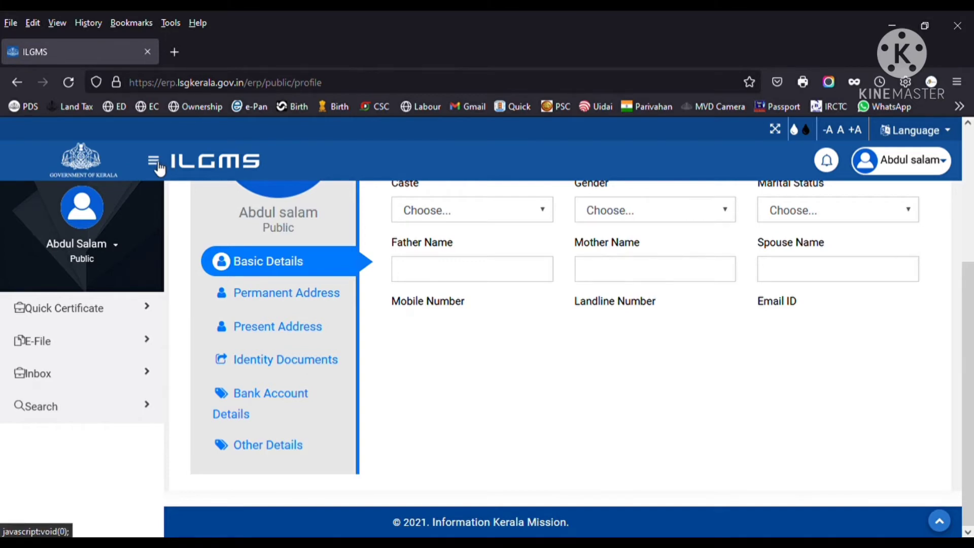
- Start a new application from the E-File section of the sidebar
{"action": "left_click", "coordinate": [131, 345]}
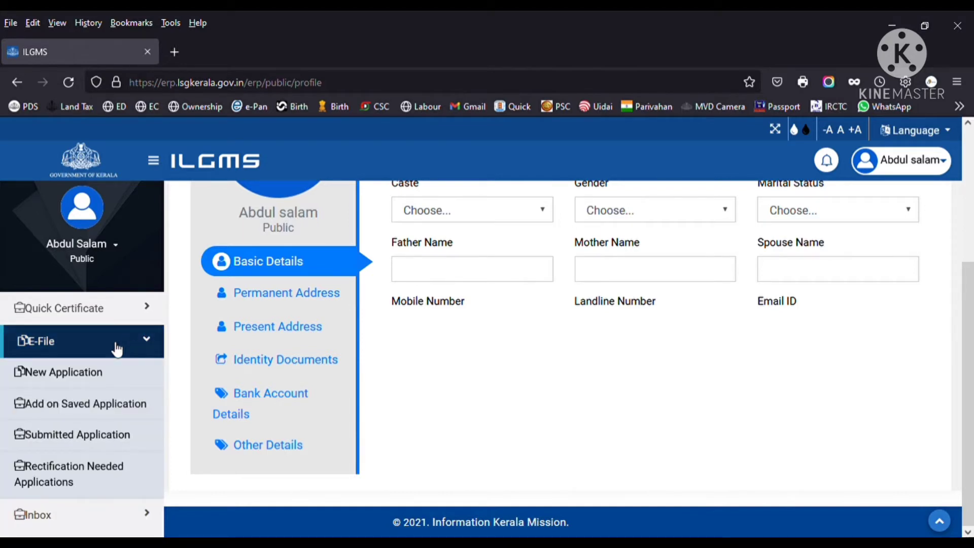
{"action": "left_click", "coordinate": [83, 377]}
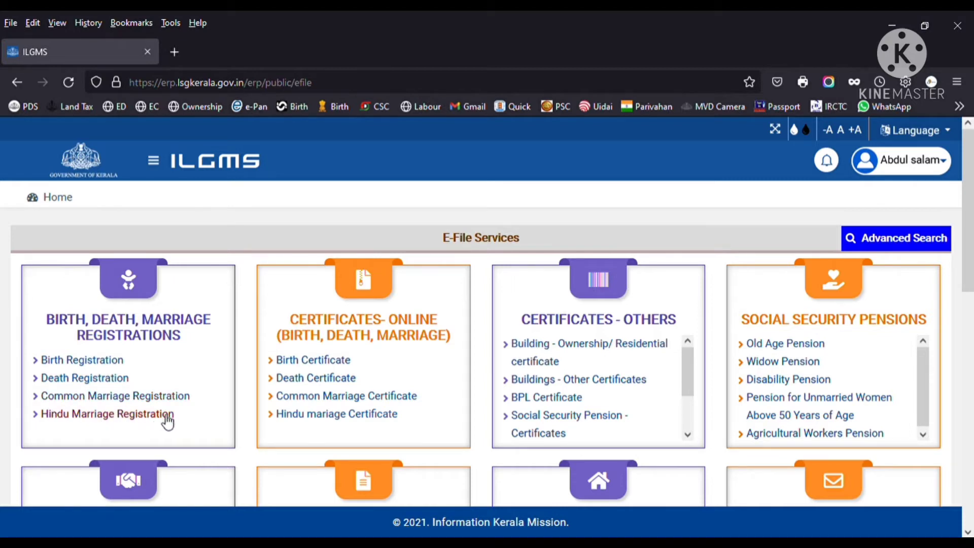
- Choose Common Marriage - New Registration under Common Marriage Registration
{"action": "left_click", "coordinate": [91, 396]}
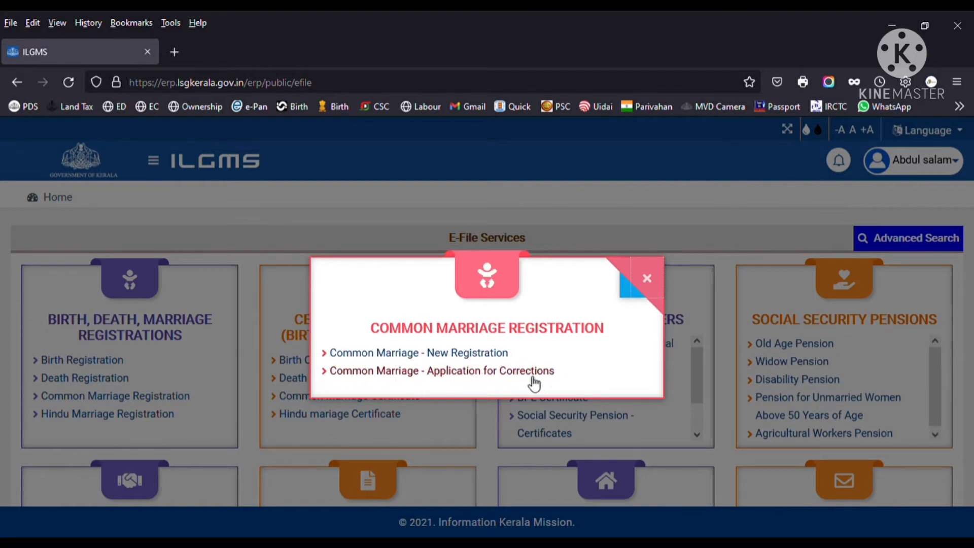
{"action": "left_click", "coordinate": [465, 354]}
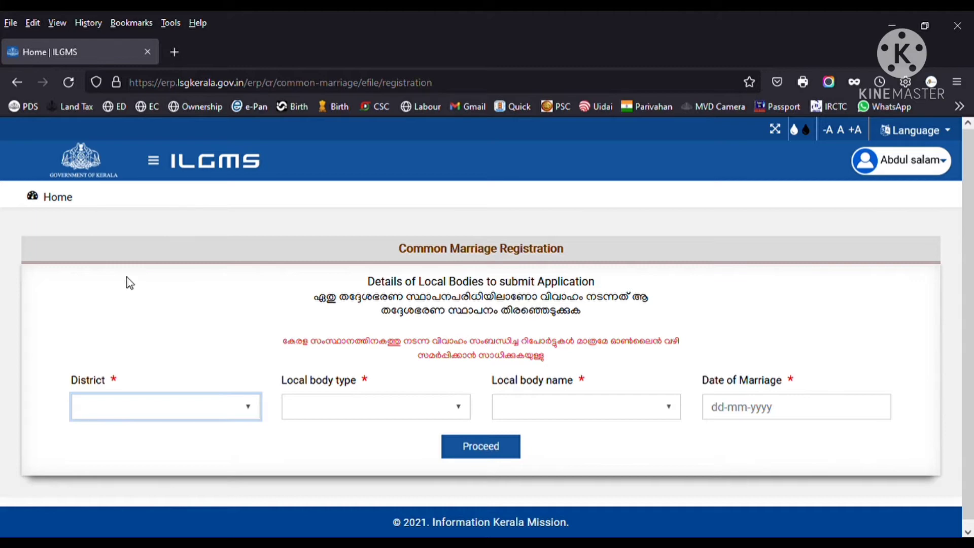
- Set district Palakkad, Grama Panchayat Vellinezhi, and marriage date 05-03-2021
{"action": "key", "text": "p"}
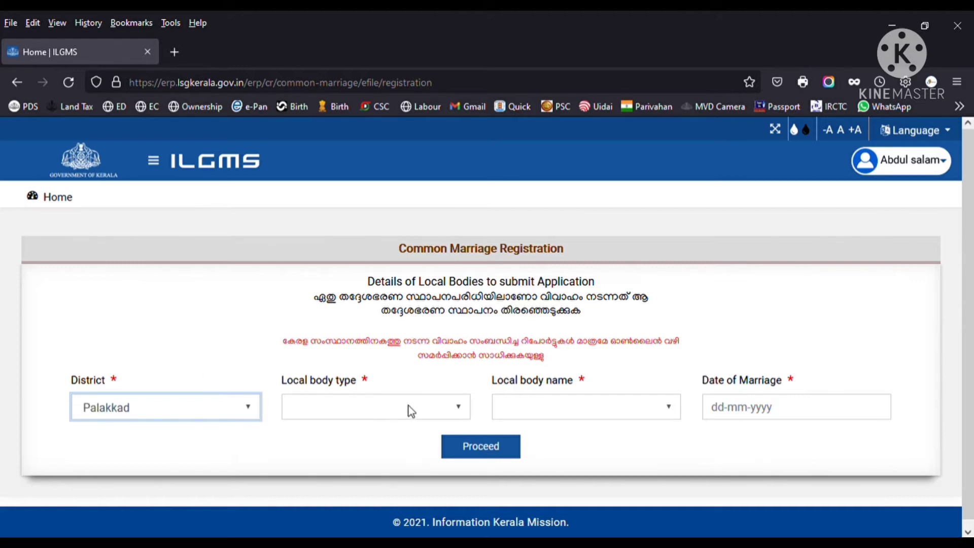
{"action": "key", "text": "Tab"}
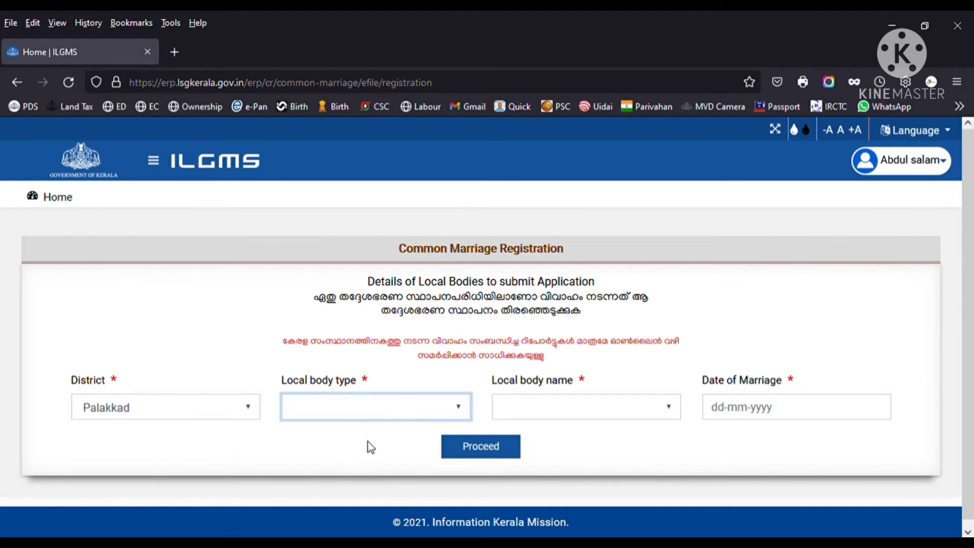
{"action": "key", "text": "g"}
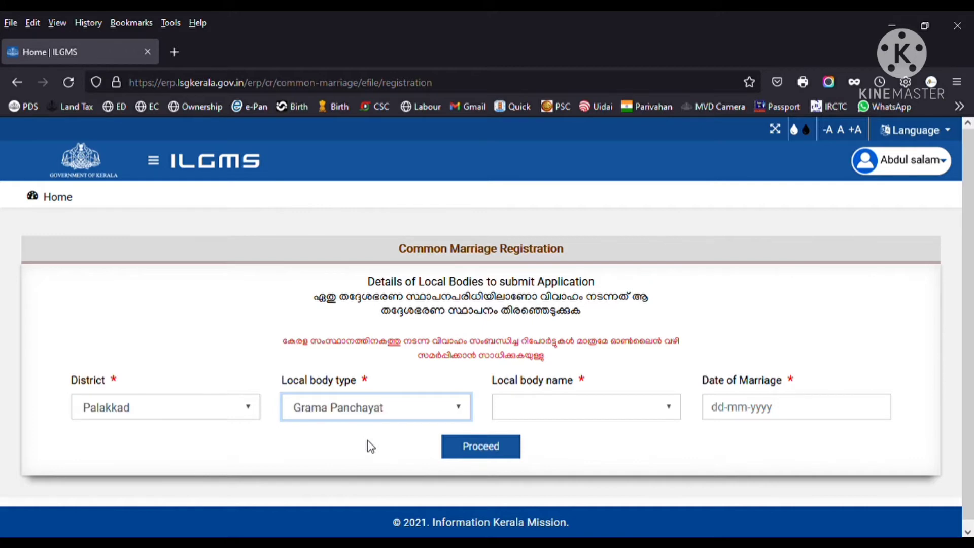
{"action": "key", "text": "Tab"}
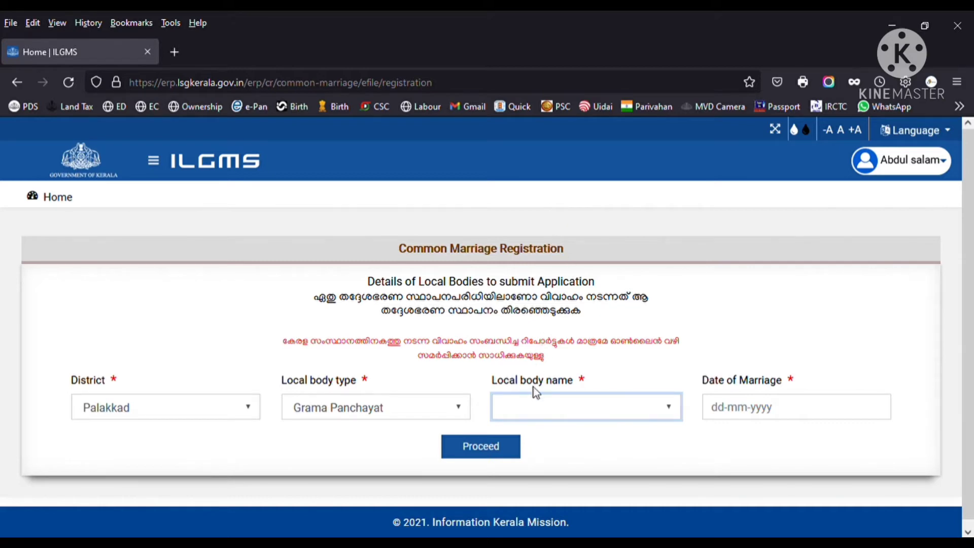
{"action": "left_click", "coordinate": [738, 407]}
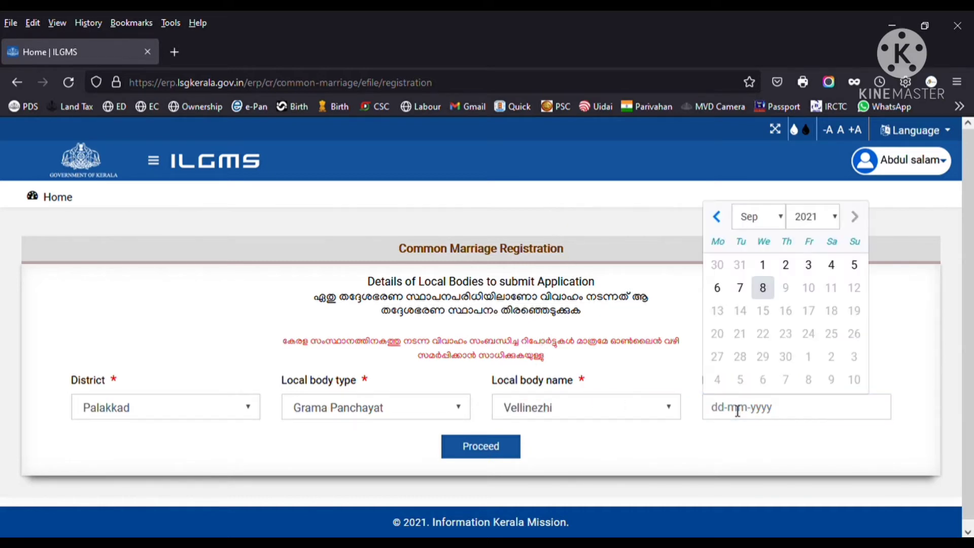
{"action": "left_click", "coordinate": [784, 220]}
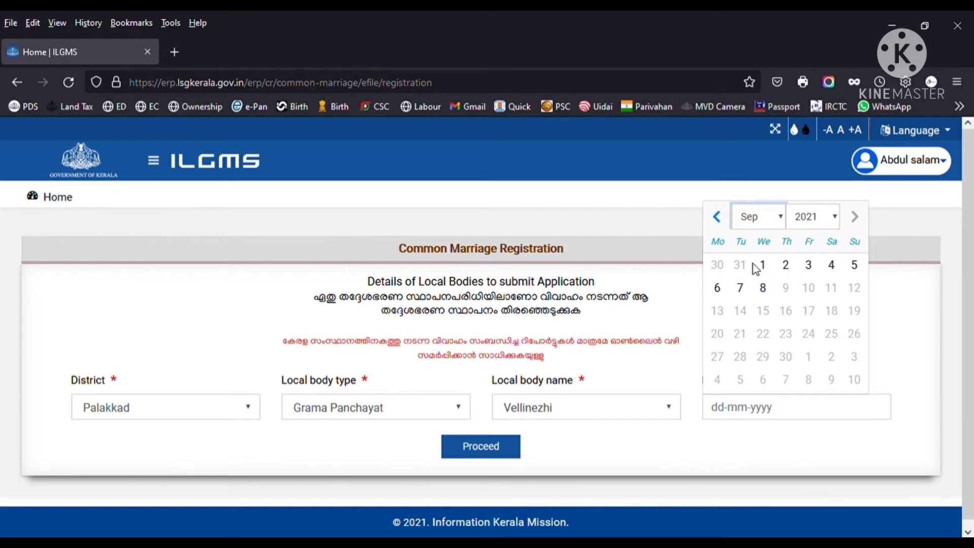
{"action": "key", "text": "m"}
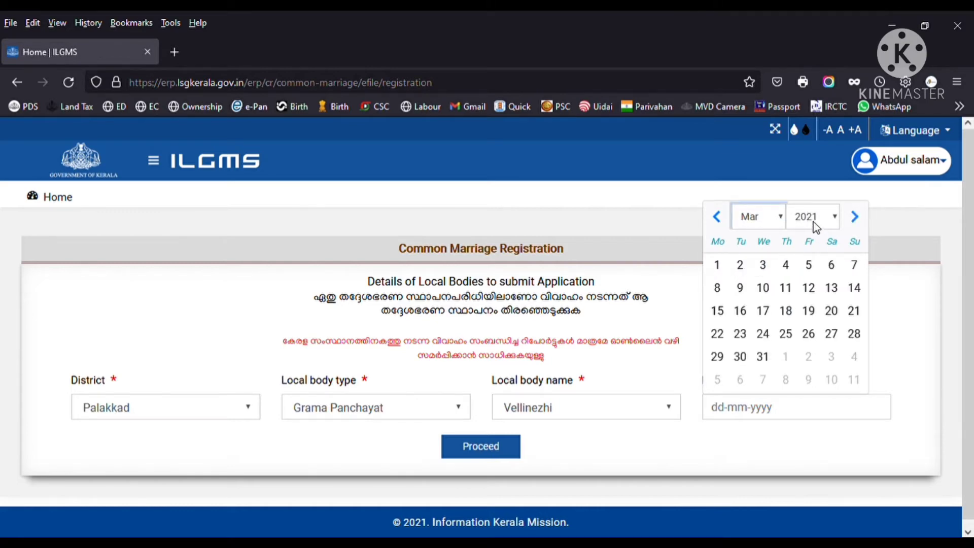
{"action": "left_click", "coordinate": [809, 264]}
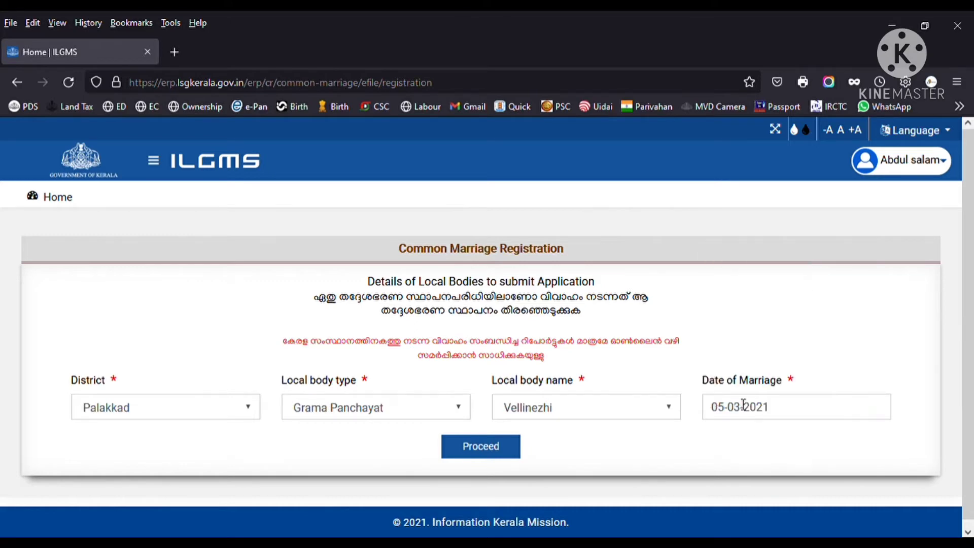
- Proceed past the local body selection and the required-documents list
{"action": "left_click", "coordinate": [492, 457]}
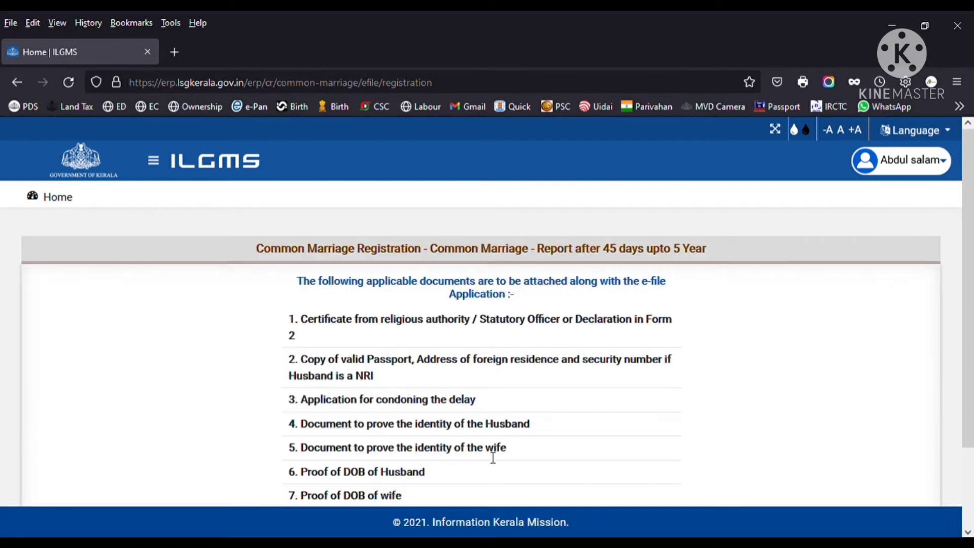
{"action": "scroll", "coordinate": [493, 458], "scroll_direction": "down", "scroll_amount": 3}
{"action": "scroll", "coordinate": [492, 458], "scroll_direction": "up", "scroll_amount": 3}
{"action": "scroll", "coordinate": [487, 394], "scroll_direction": "down", "scroll_amount": 2}
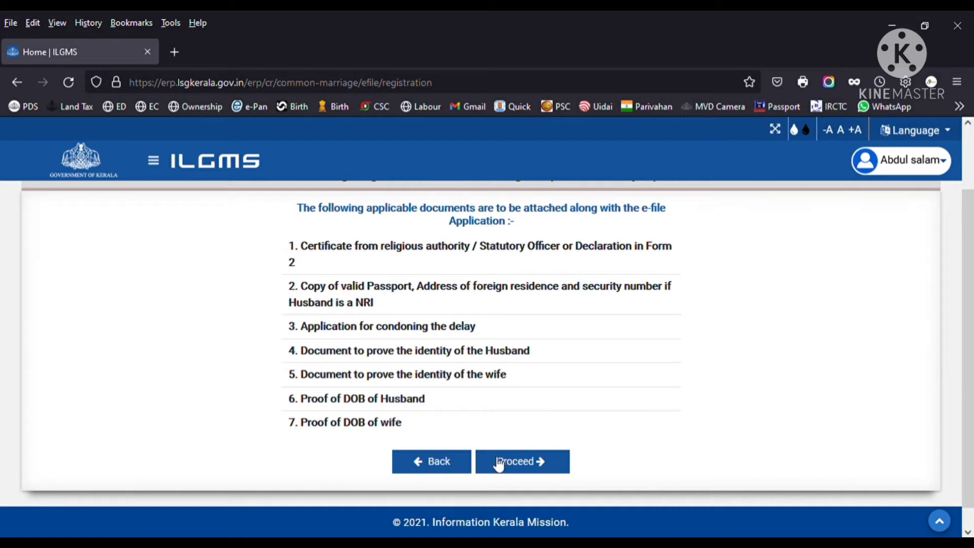
{"action": "left_click", "coordinate": [531, 468]}
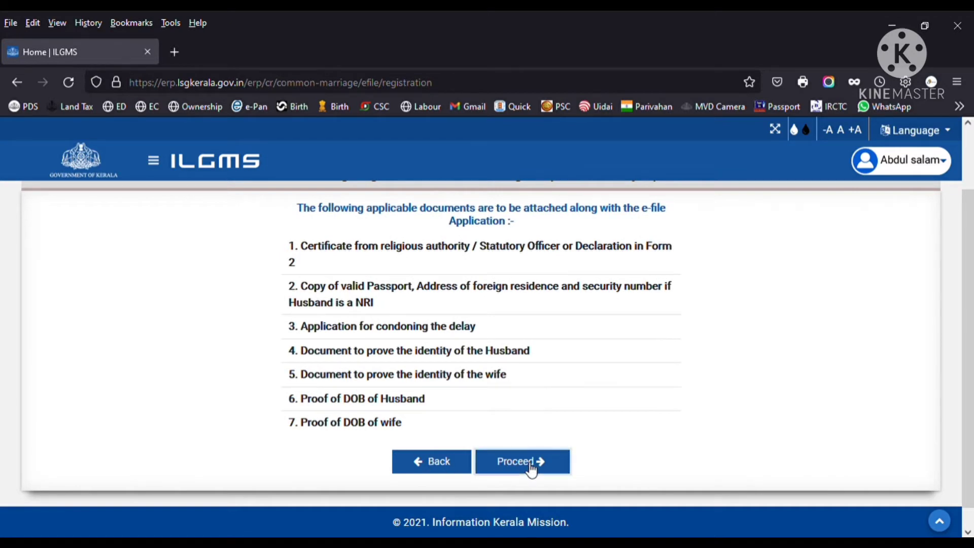
- Set category GEN, place of marriage Mariyamman Kovil, and Hindu as custom followed
{"action": "scroll", "coordinate": [525, 463], "scroll_direction": "up", "scroll_amount": 2}
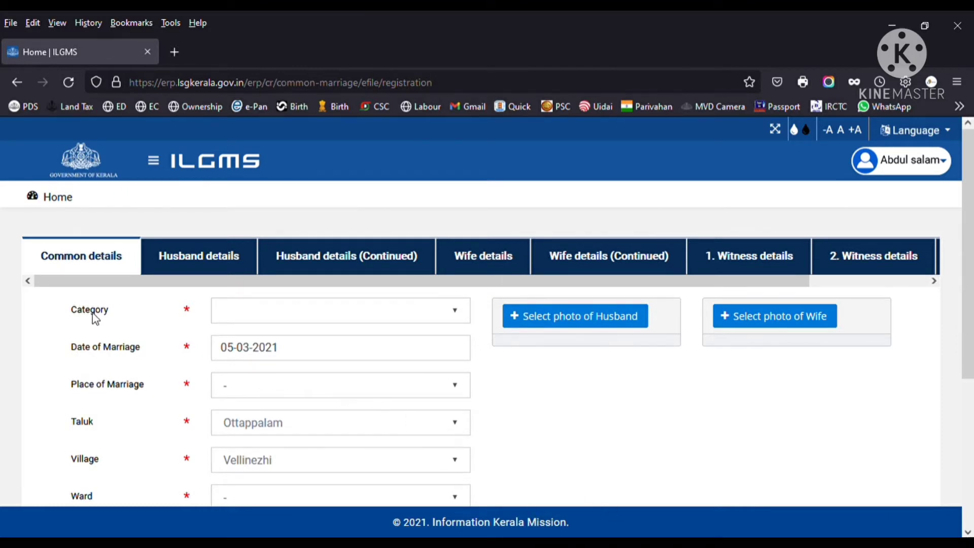
{"action": "left_click", "coordinate": [399, 317]}
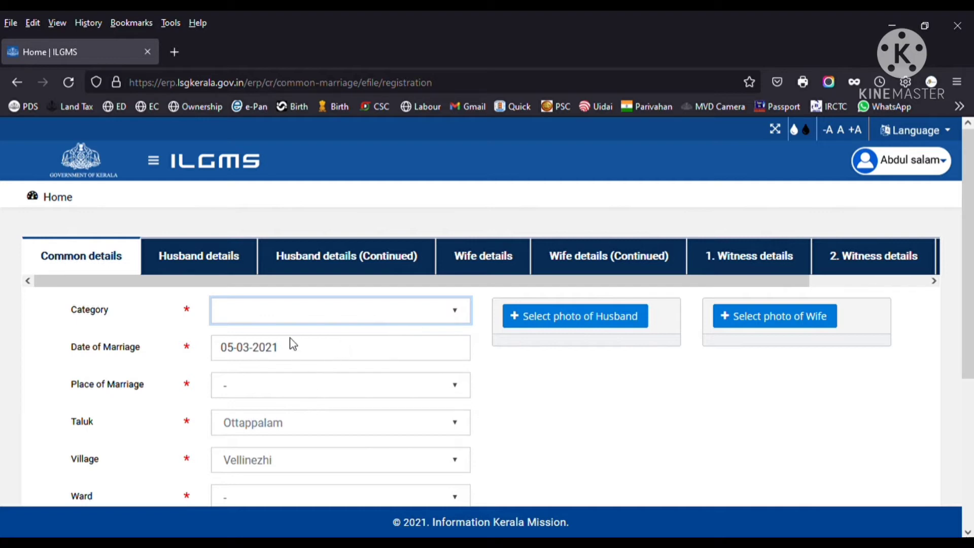
{"action": "key", "text": "Down"}
{"action": "left_click", "coordinate": [326, 393]}
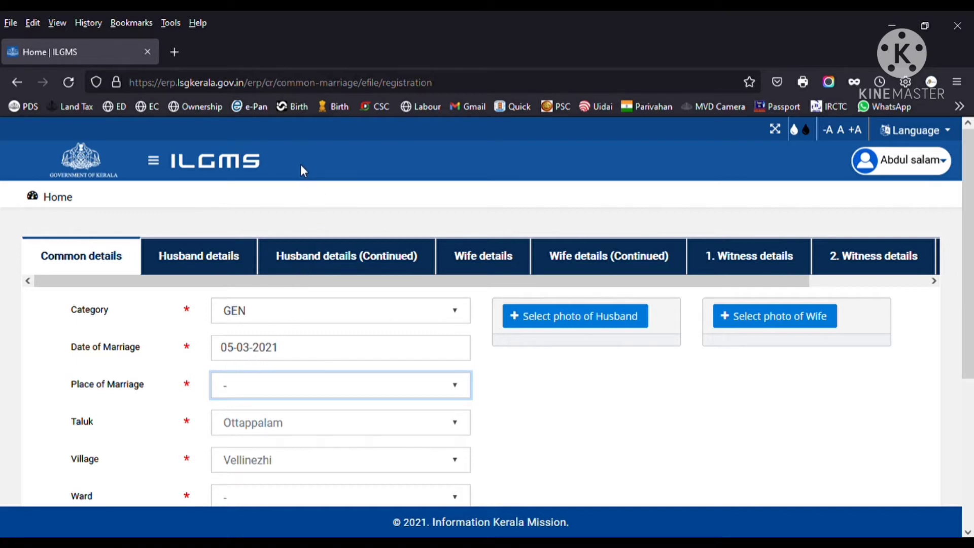
{"action": "scroll", "coordinate": [455, 437], "scroll_direction": "down", "scroll_amount": 2}
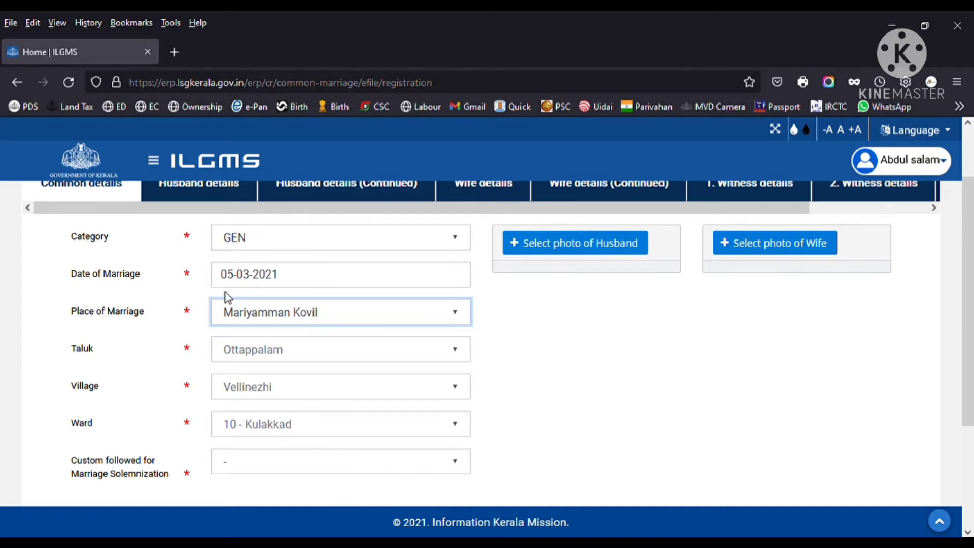
{"action": "scroll", "coordinate": [325, 410], "scroll_direction": "down", "scroll_amount": 3}
{"action": "left_click", "coordinate": [411, 319]}
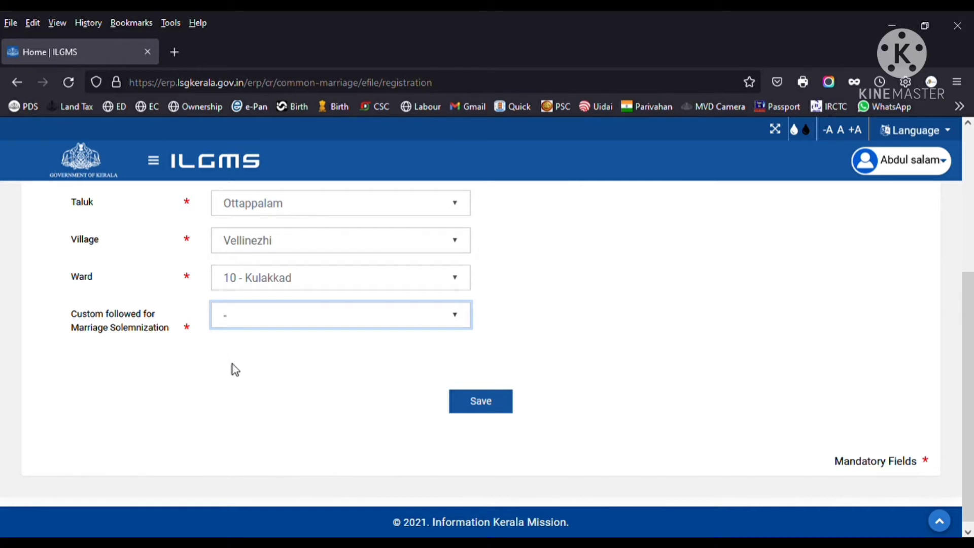
{"action": "key", "text": "Down"}
{"action": "scroll", "coordinate": [232, 364], "scroll_direction": "up", "scroll_amount": 4}
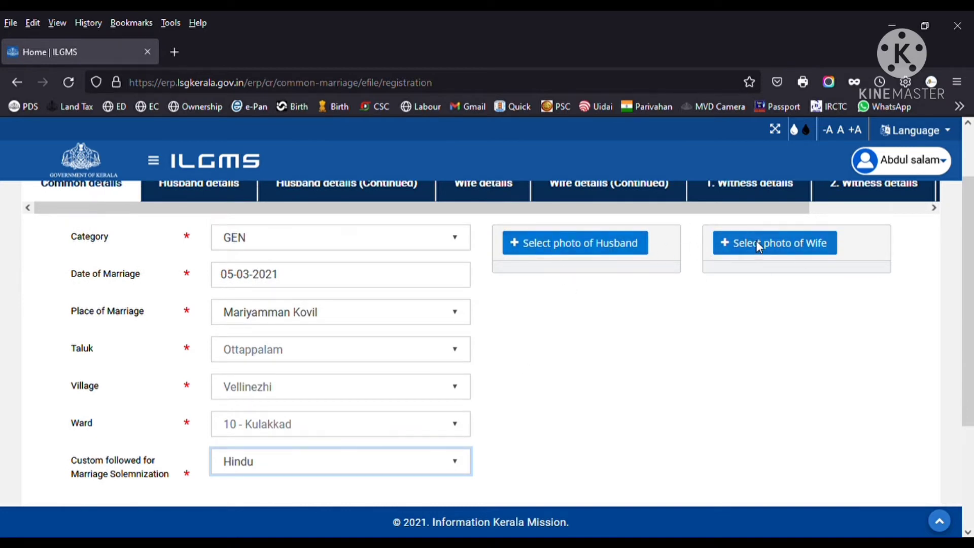
- Attach cropped portraits for the husband (replacing the first pick) and the wife
{"action": "left_click", "coordinate": [601, 248]}
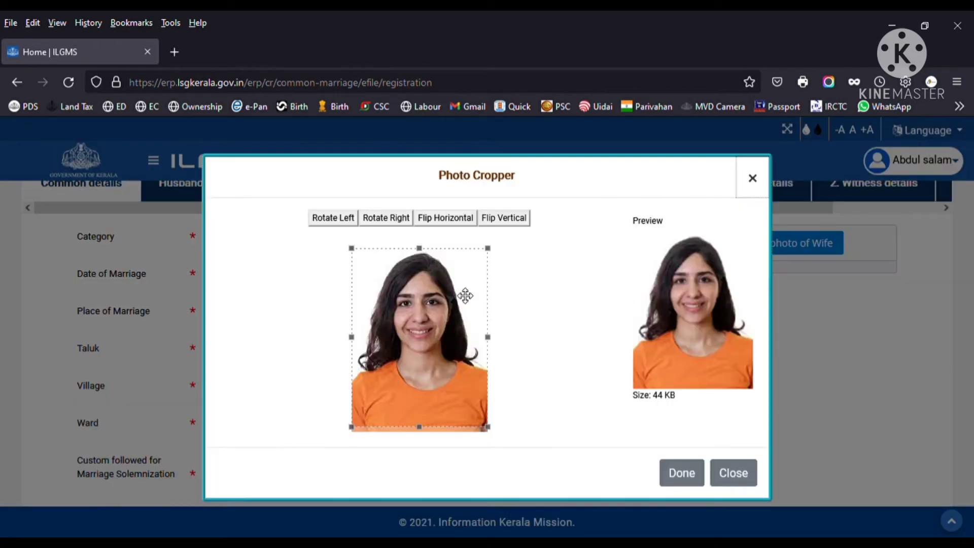
{"action": "left_click", "coordinate": [681, 473]}
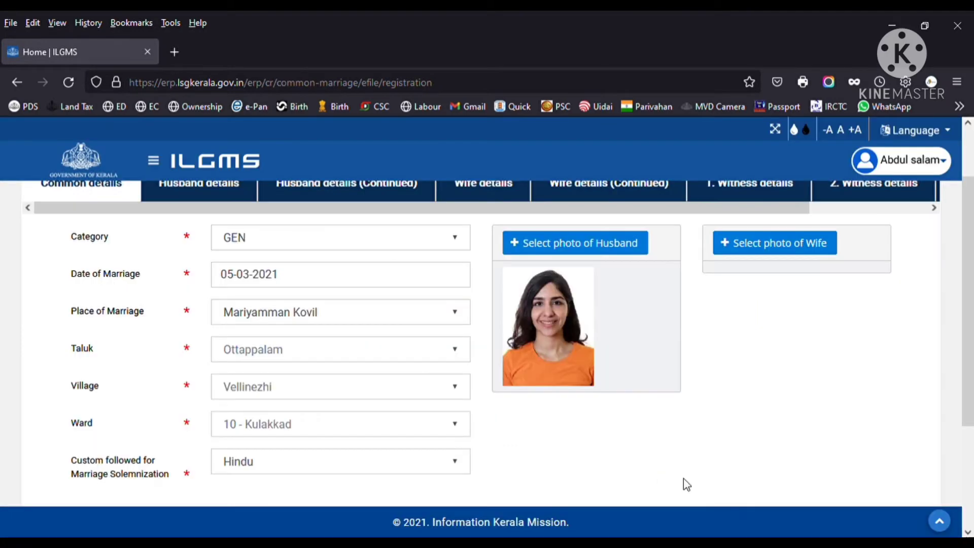
{"action": "left_click", "coordinate": [576, 253]}
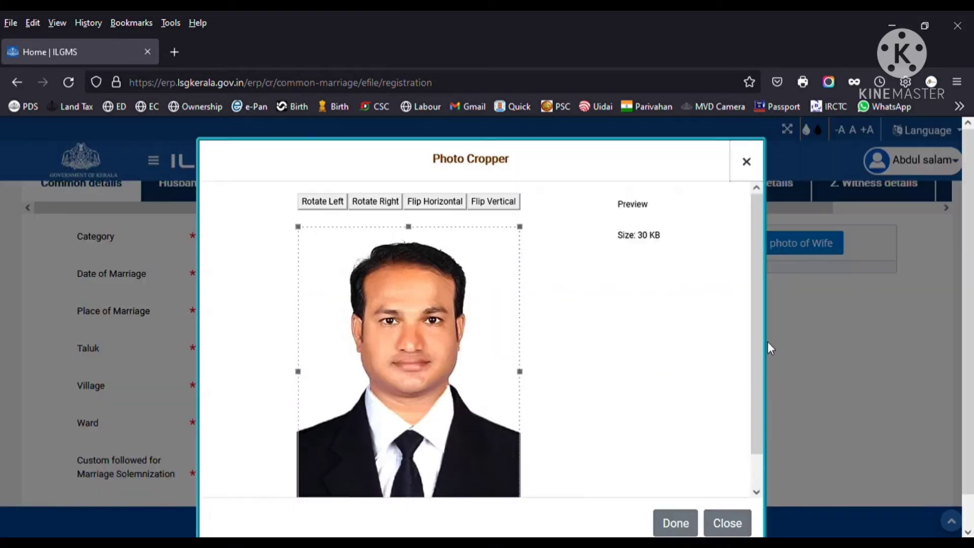
{"action": "left_click", "coordinate": [676, 523]}
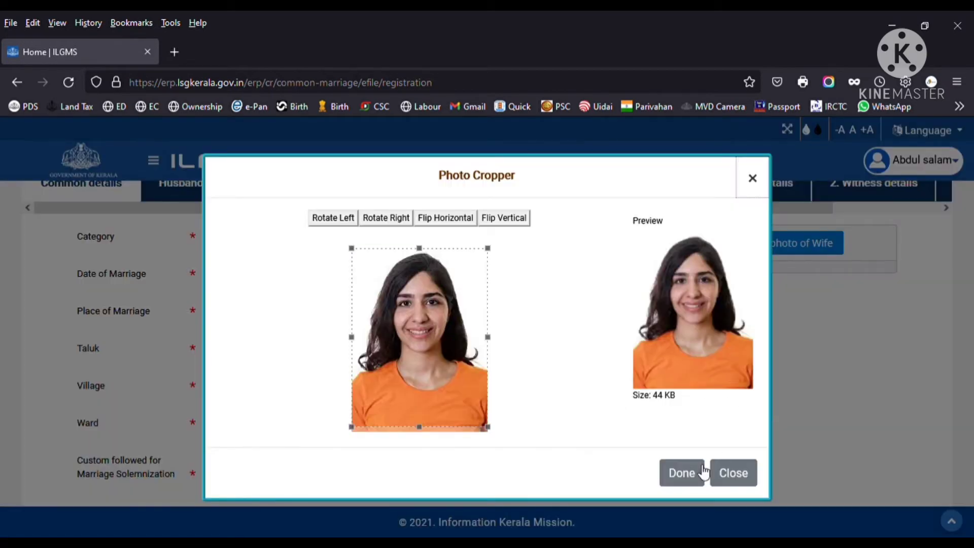
{"action": "left_click", "coordinate": [704, 463]}
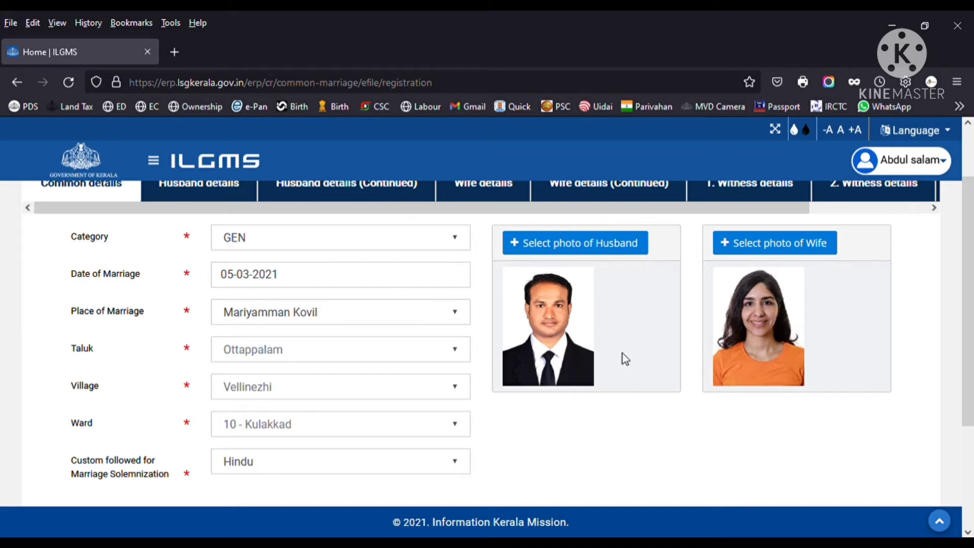
- Save the Common details tab and confirm the success message to reach Husband details
{"action": "scroll", "coordinate": [622, 353], "scroll_direction": "down", "scroll_amount": 3}
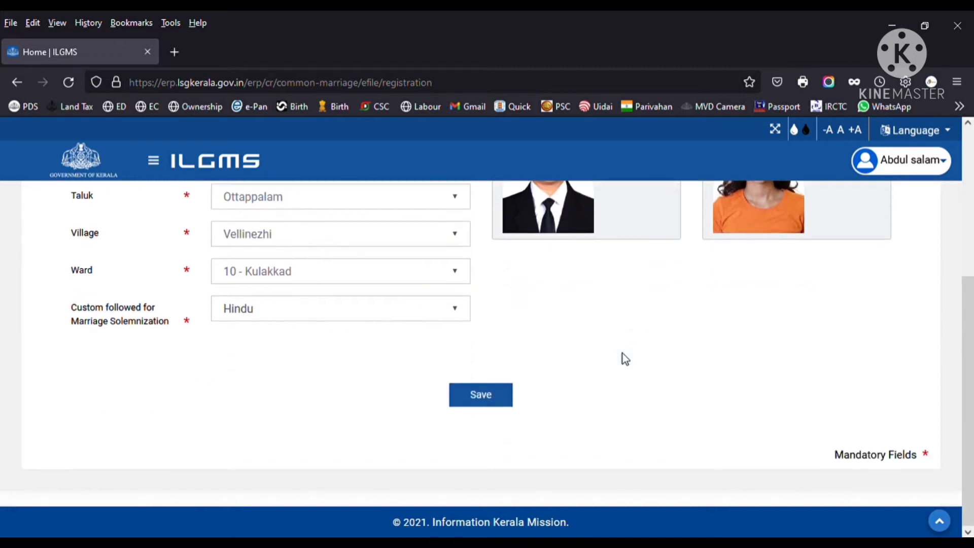
{"action": "left_click", "coordinate": [495, 398]}
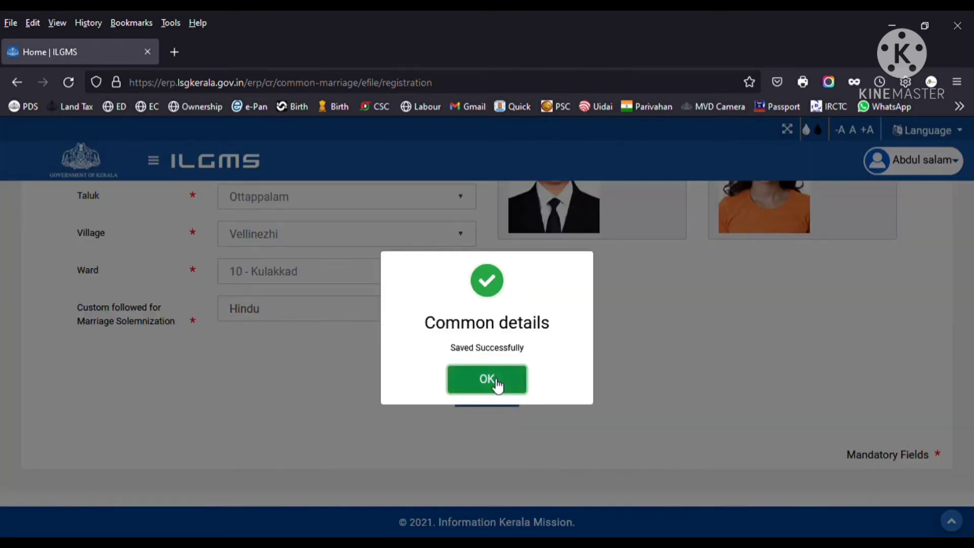
{"action": "left_click", "coordinate": [491, 381]}
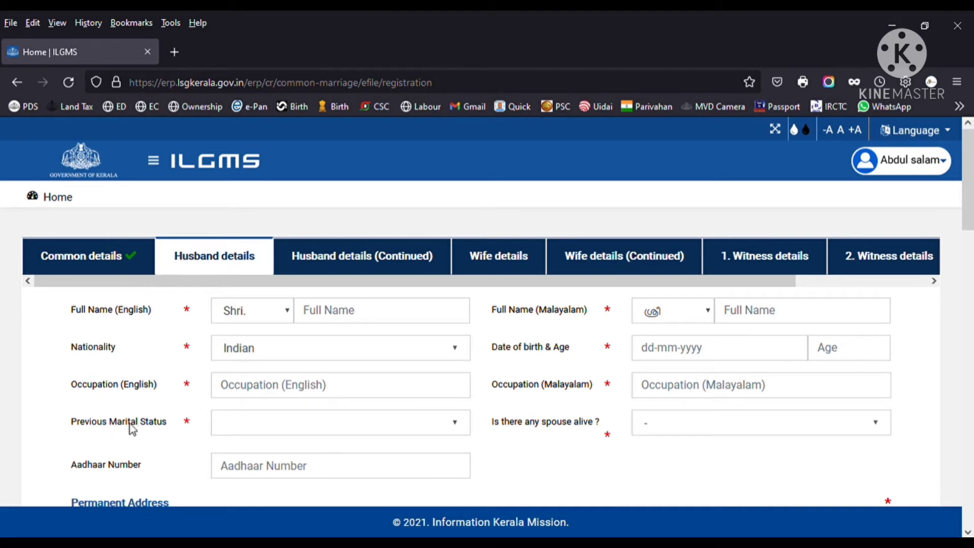
- Set the husband's Previous Marital Status to Unmarried Man
{"action": "left_click", "coordinate": [392, 425]}
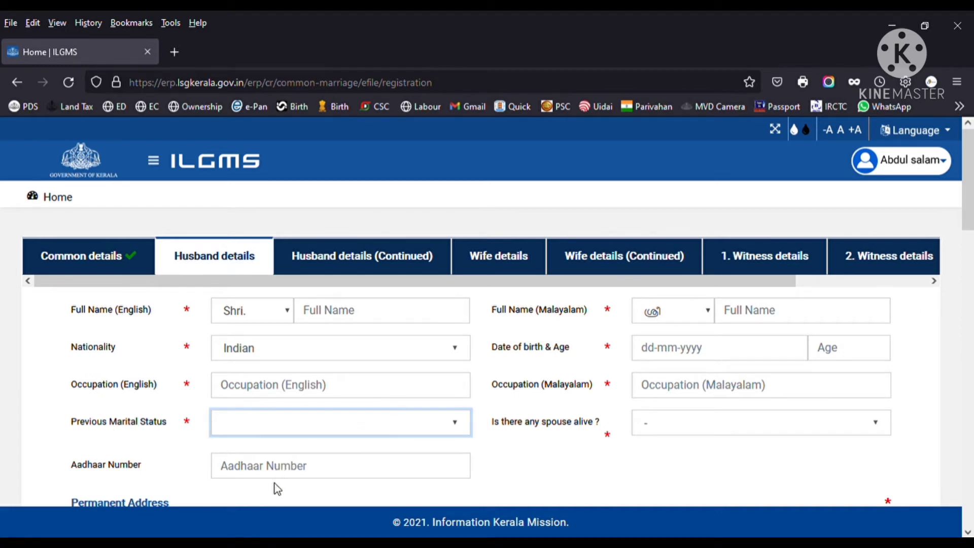
{"action": "key", "text": "Down"}
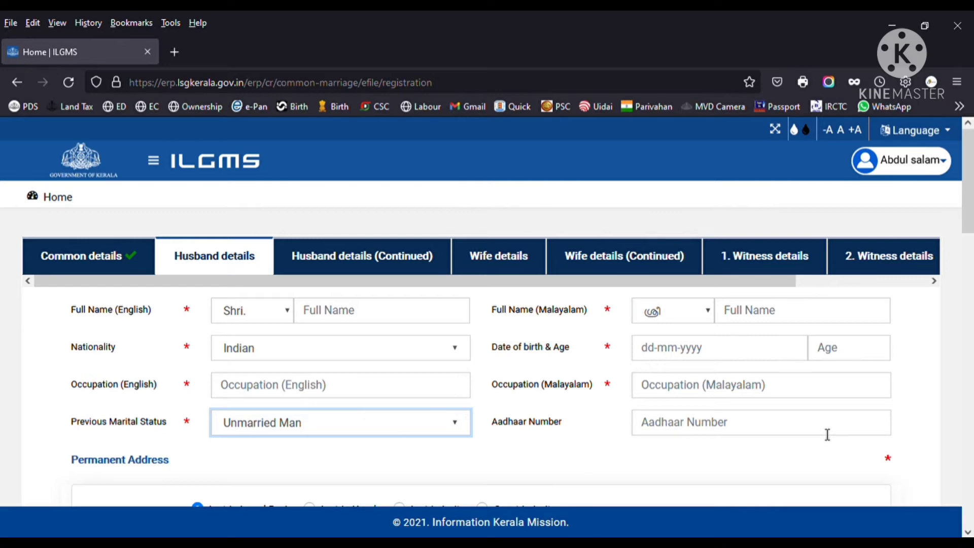
{"action": "scroll", "coordinate": [827, 435], "scroll_direction": "down", "scroll_amount": 2}
{"action": "scroll", "coordinate": [819, 302], "scroll_direction": "down", "scroll_amount": 2}
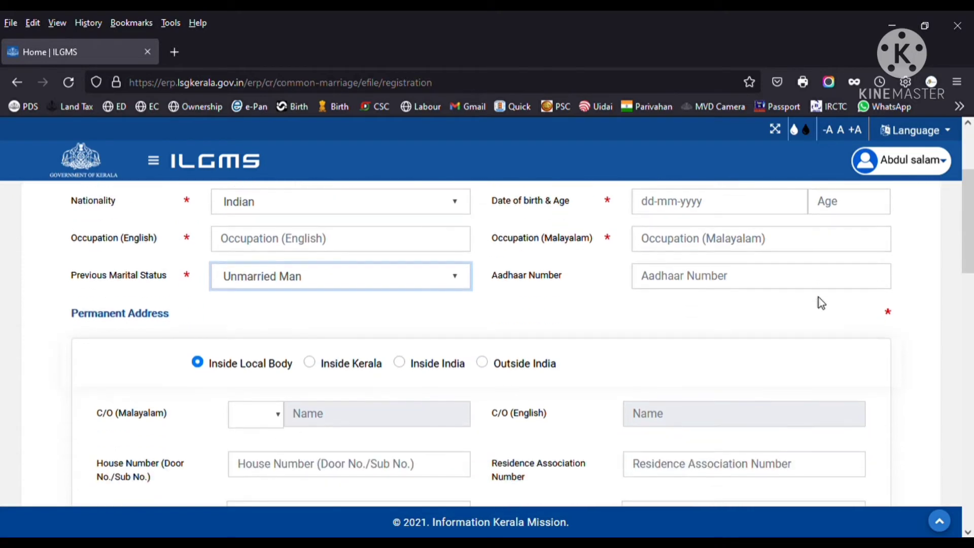
{"action": "scroll", "coordinate": [821, 302], "scroll_direction": "down", "scroll_amount": 2}
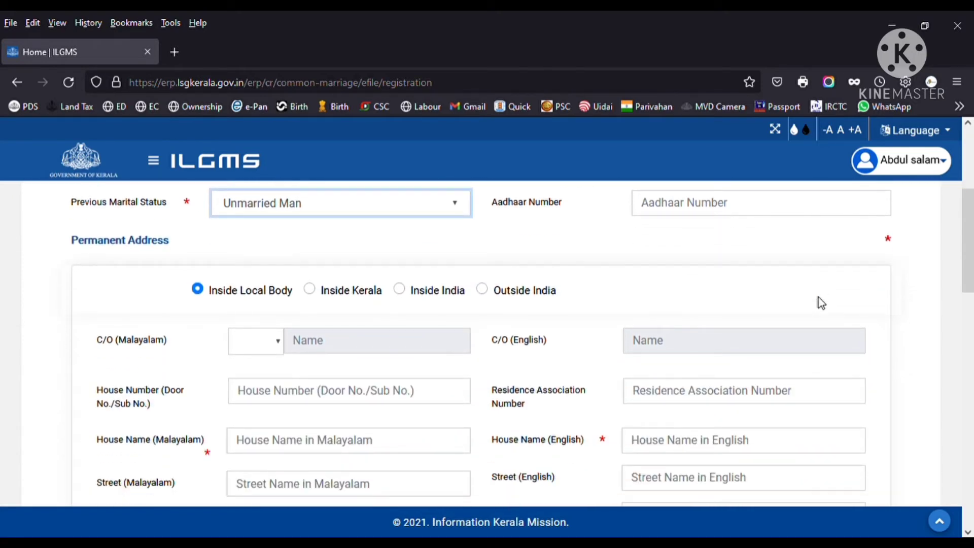
{"action": "scroll", "coordinate": [821, 303], "scroll_direction": "down", "scroll_amount": 3}
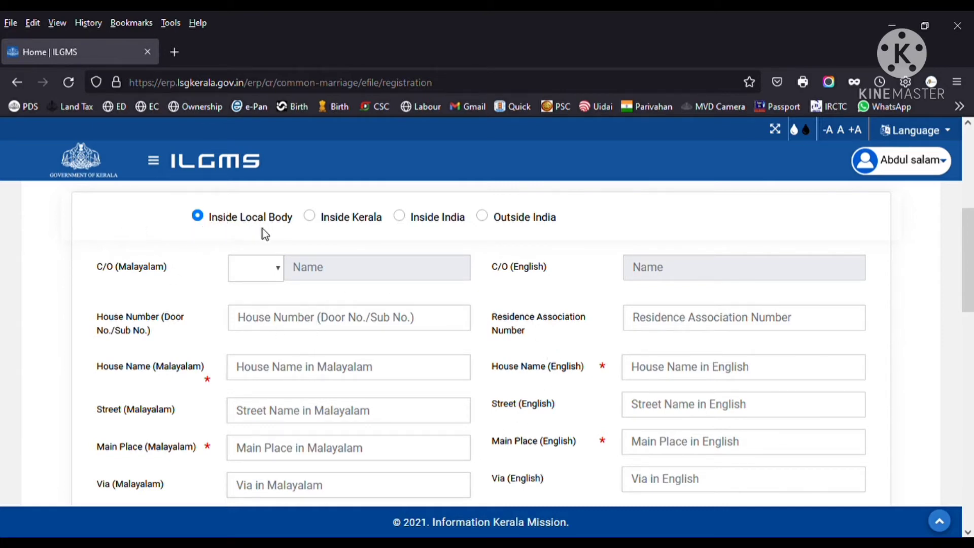
- Mark the husband's permanent address as Inside Kerala
{"action": "left_click", "coordinate": [310, 216]}
{"action": "scroll", "coordinate": [377, 245], "scroll_direction": "down", "scroll_amount": 3}
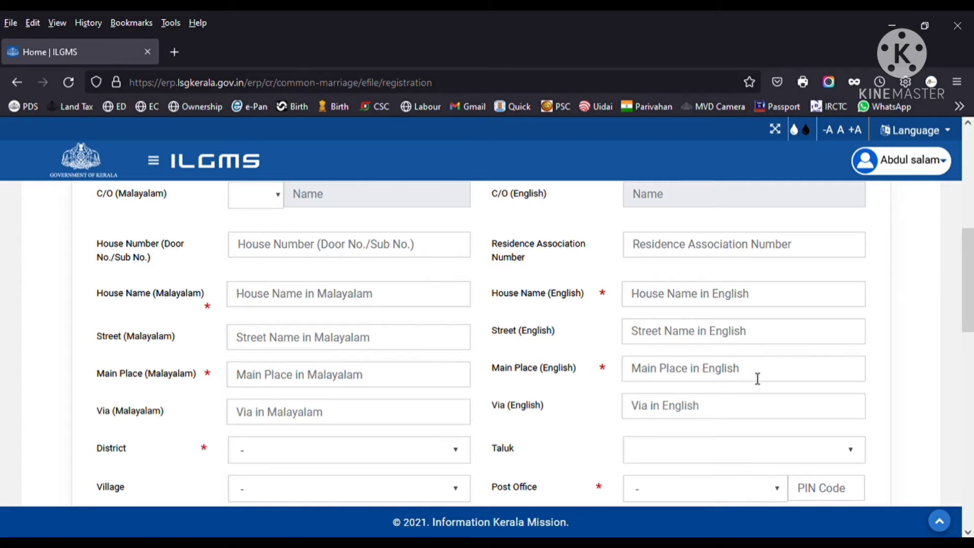
{"action": "scroll", "coordinate": [757, 379], "scroll_direction": "down", "scroll_amount": 2}
{"action": "left_click", "coordinate": [455, 371]}
{"action": "left_click", "coordinate": [303, 312]}
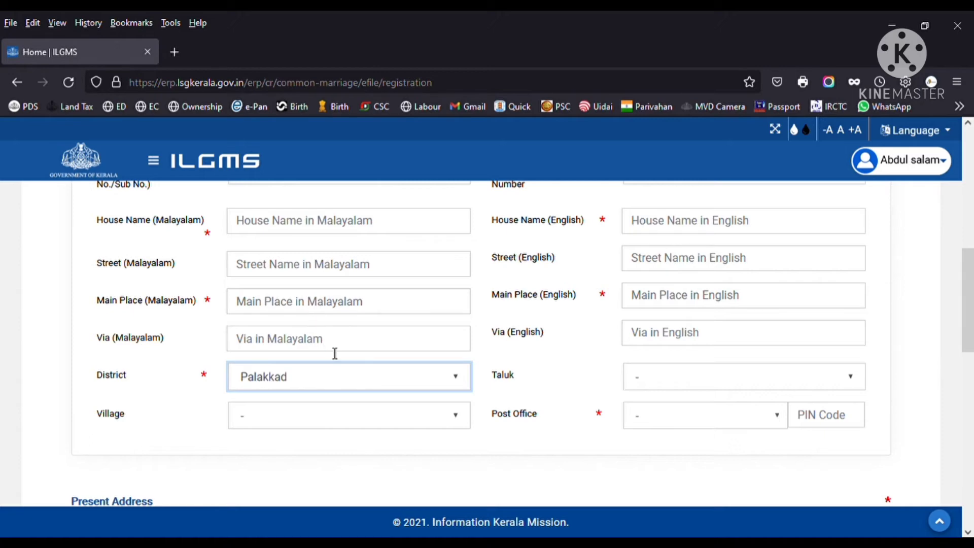
{"action": "left_click", "coordinate": [678, 380]}
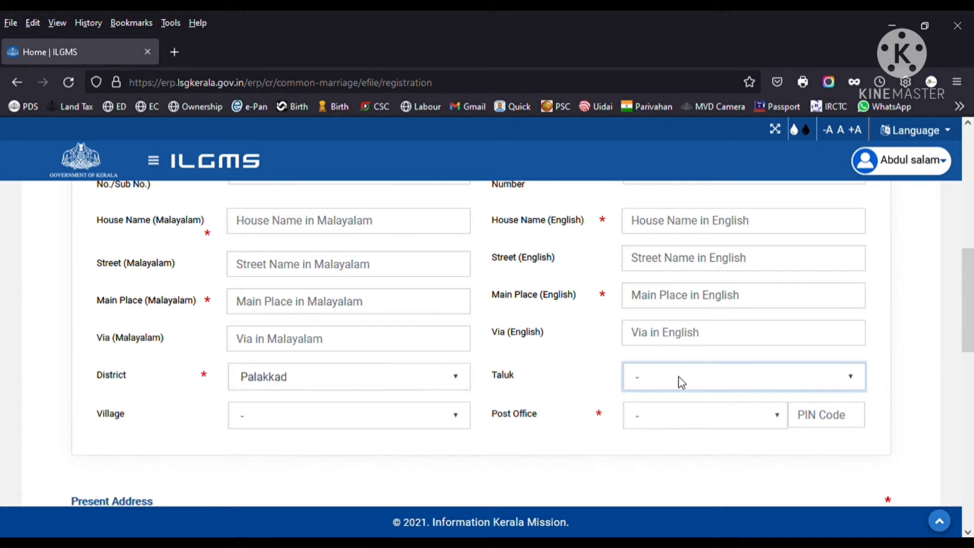
{"action": "left_click", "coordinate": [656, 489]}
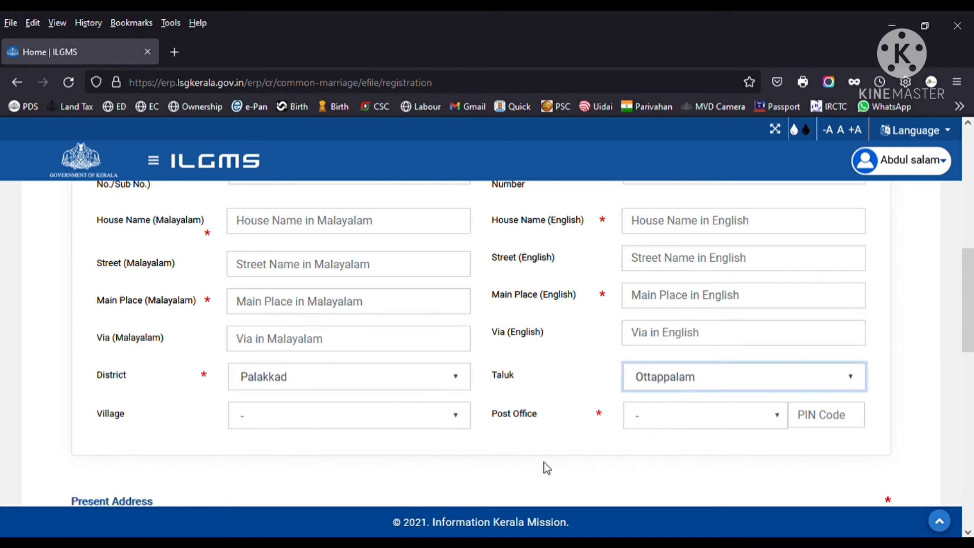
{"action": "left_click", "coordinate": [458, 416]}
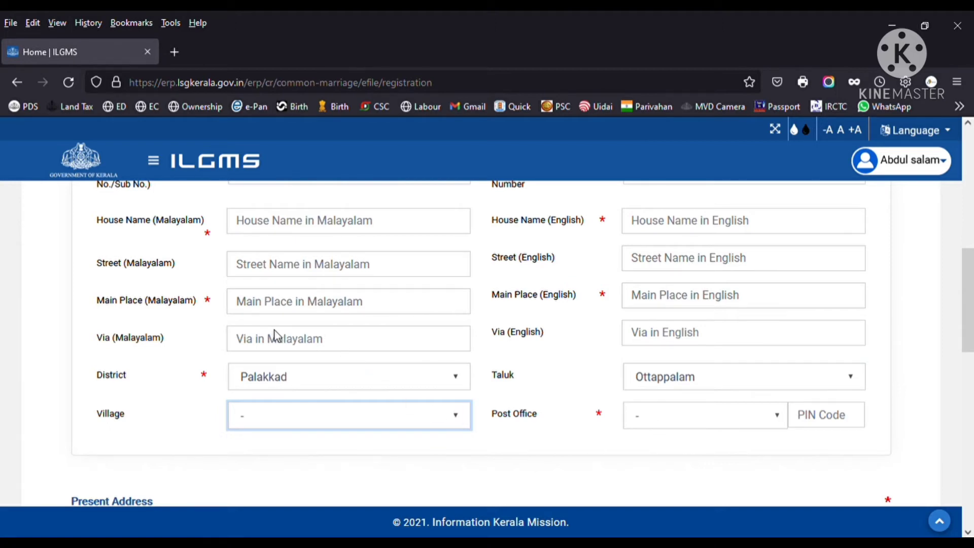
{"action": "left_click", "coordinate": [303, 306]}
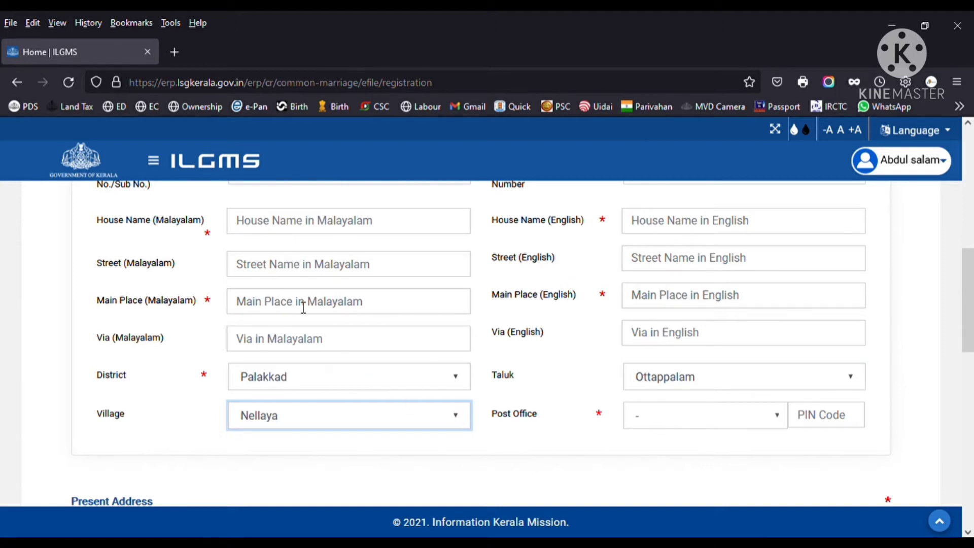
{"action": "left_click", "coordinate": [662, 420]}
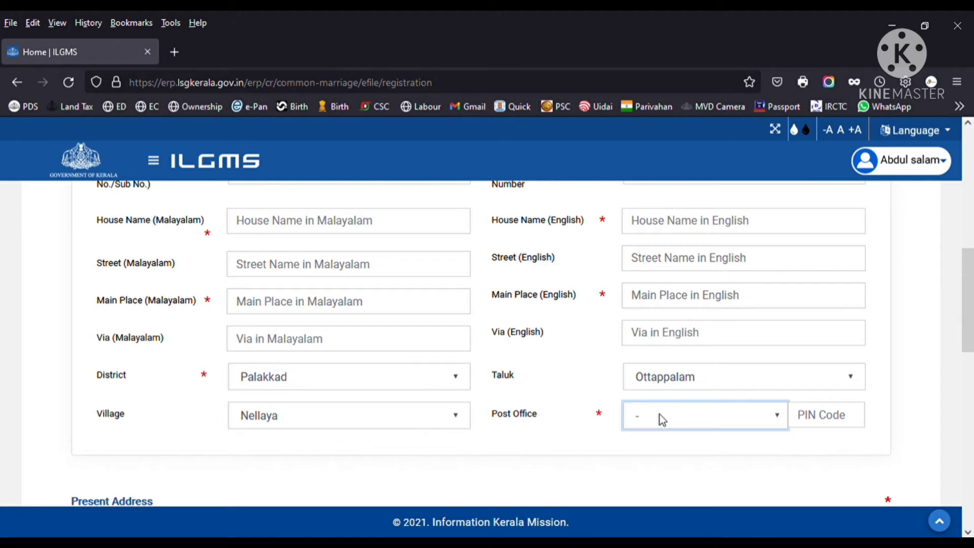
{"action": "left_click", "coordinate": [665, 228]}
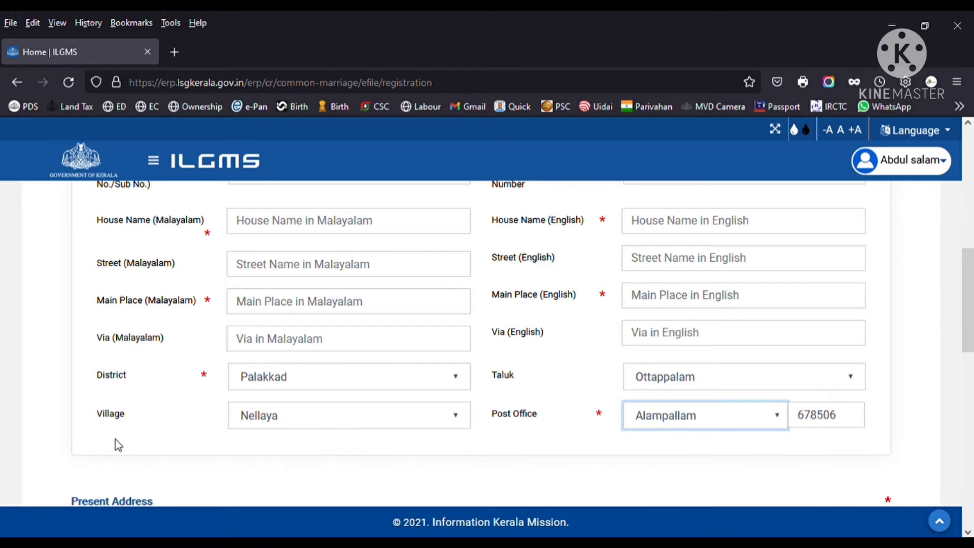
- Mark the husband's present address as Same as Permanent Address
{"action": "scroll", "coordinate": [424, 356], "scroll_direction": "down", "scroll_amount": 2}
{"action": "scroll", "coordinate": [425, 356], "scroll_direction": "down", "scroll_amount": 4}
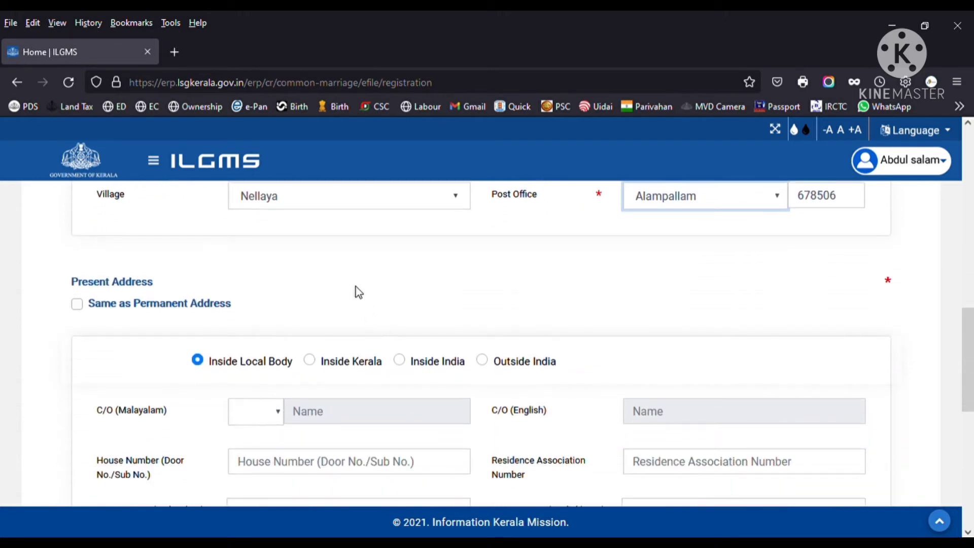
{"action": "scroll", "coordinate": [343, 289], "scroll_direction": "up", "scroll_amount": 15}
{"action": "scroll", "coordinate": [339, 305], "scroll_direction": "down", "scroll_amount": 4}
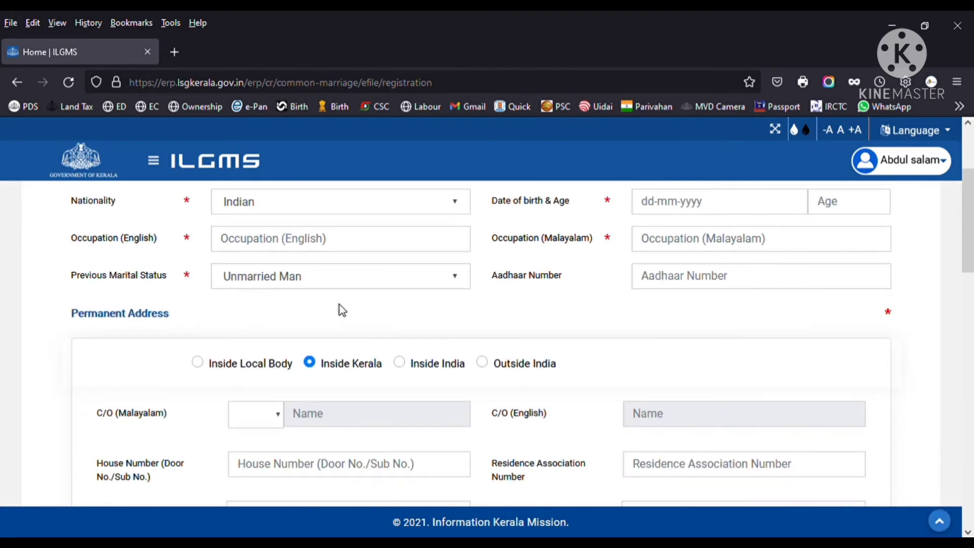
{"action": "scroll", "coordinate": [101, 317], "scroll_direction": "down", "scroll_amount": 12}
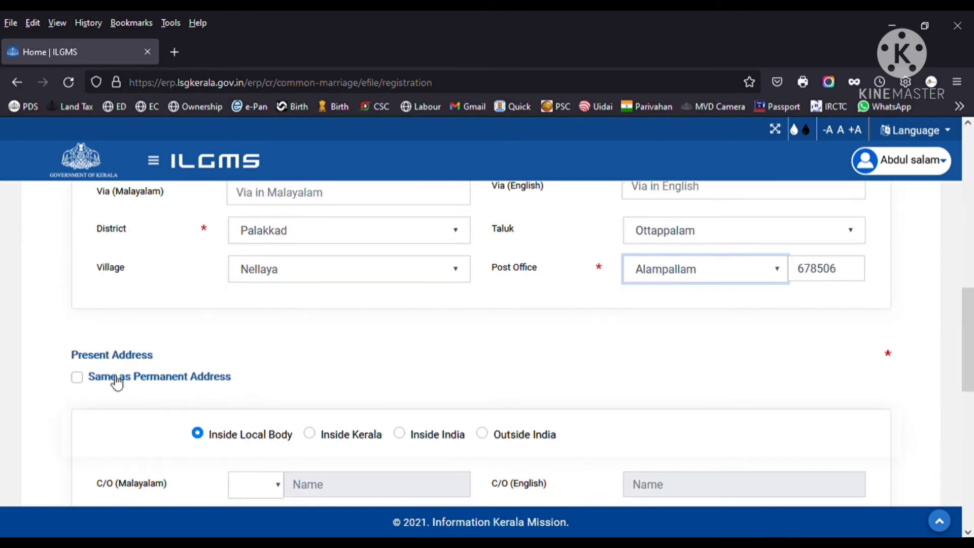
{"action": "scroll", "coordinate": [107, 388], "scroll_direction": "down", "scroll_amount": 2}
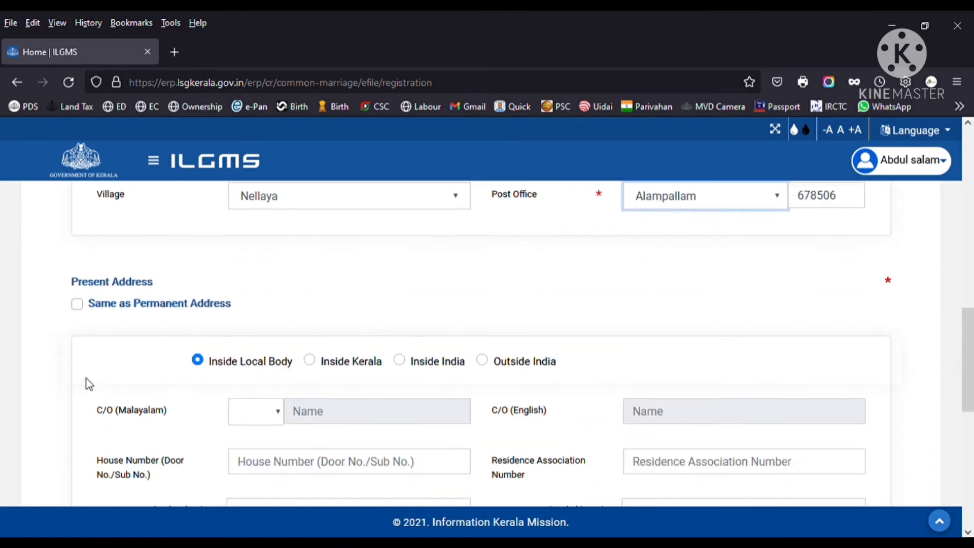
{"action": "left_click", "coordinate": [77, 304]}
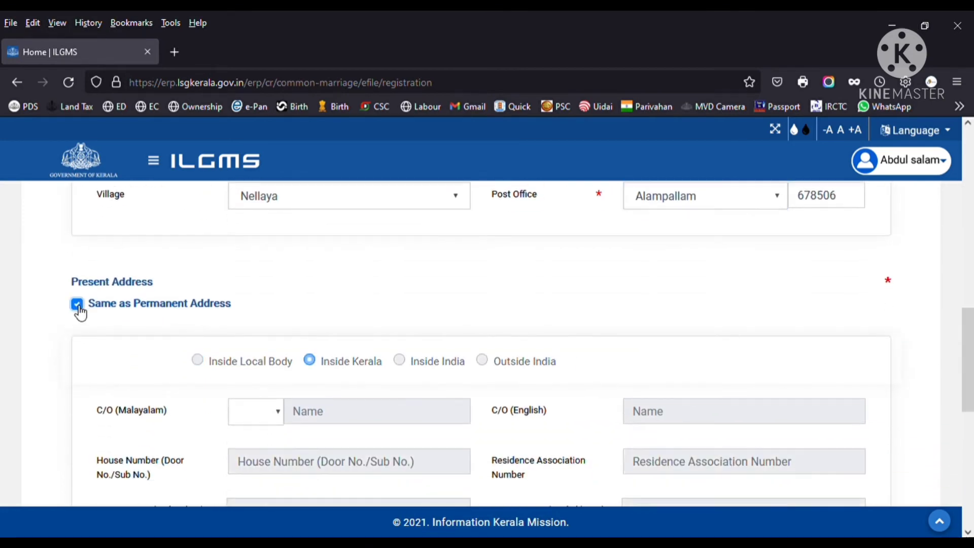
{"action": "scroll", "coordinate": [78, 312], "scroll_direction": "down", "scroll_amount": 10}
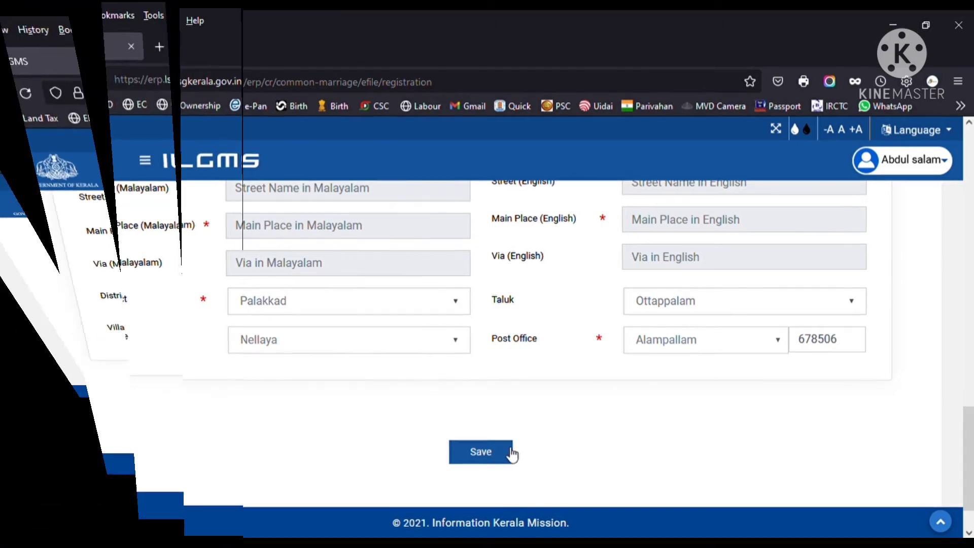
- Save the Husband details tab and confirm to reach Husband details (Continued)
{"action": "left_click", "coordinate": [487, 398]}
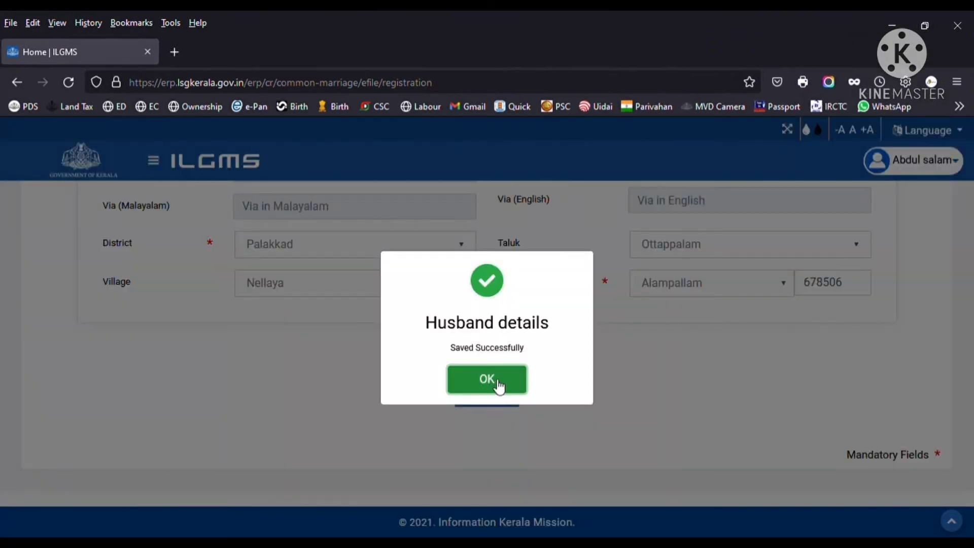
{"action": "left_click", "coordinate": [498, 385]}
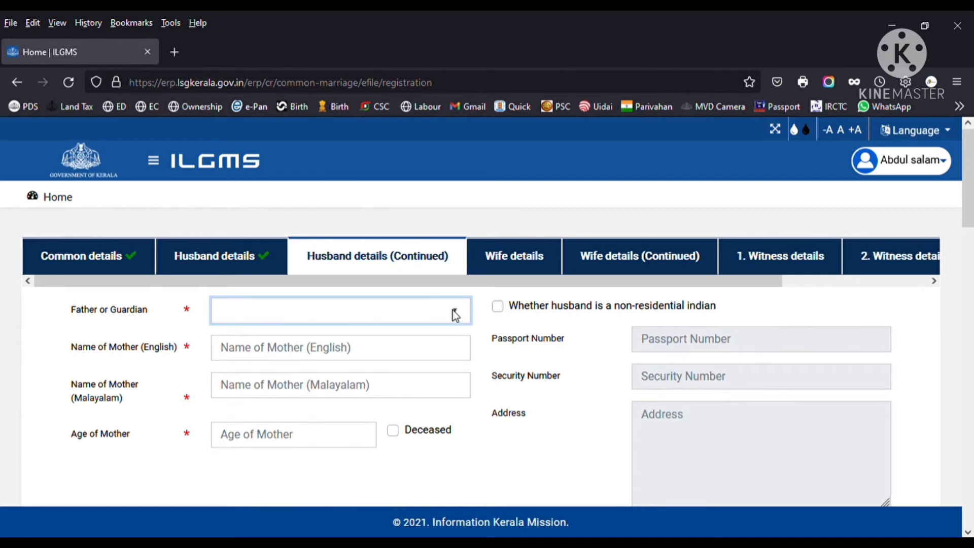
- Select Father as the husband's parent or guardian
{"action": "left_click", "coordinate": [279, 366]}
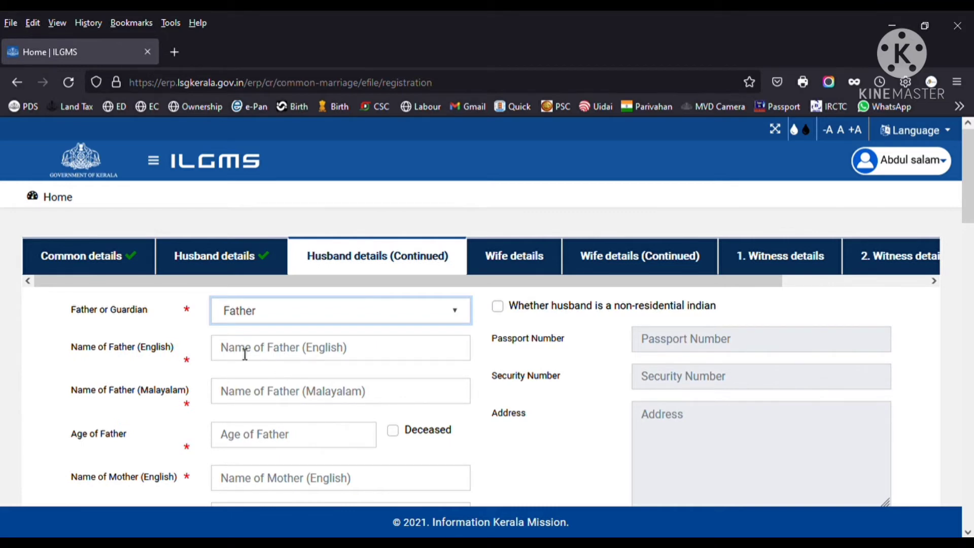
{"action": "scroll", "coordinate": [244, 354], "scroll_direction": "down", "scroll_amount": 3}
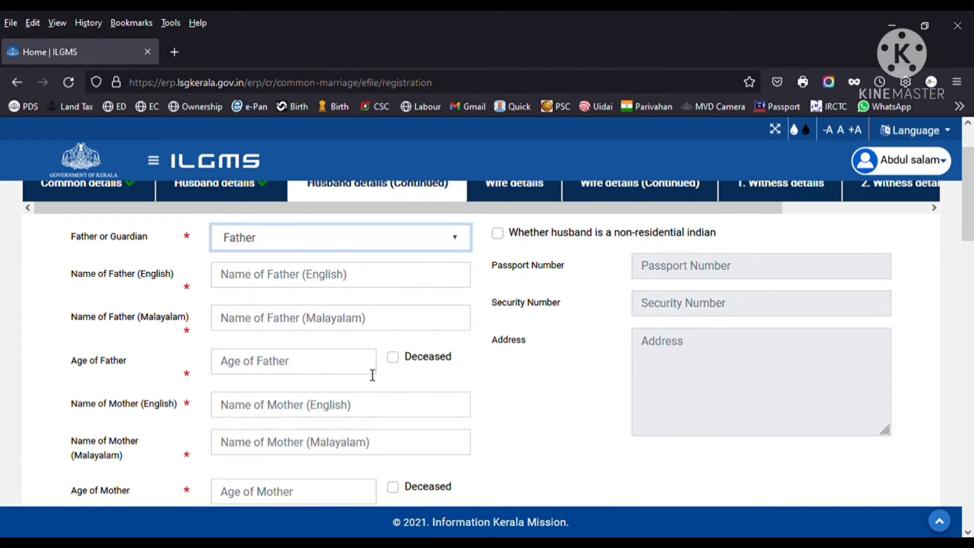
{"action": "scroll", "coordinate": [372, 374], "scroll_direction": "down", "scroll_amount": 3}
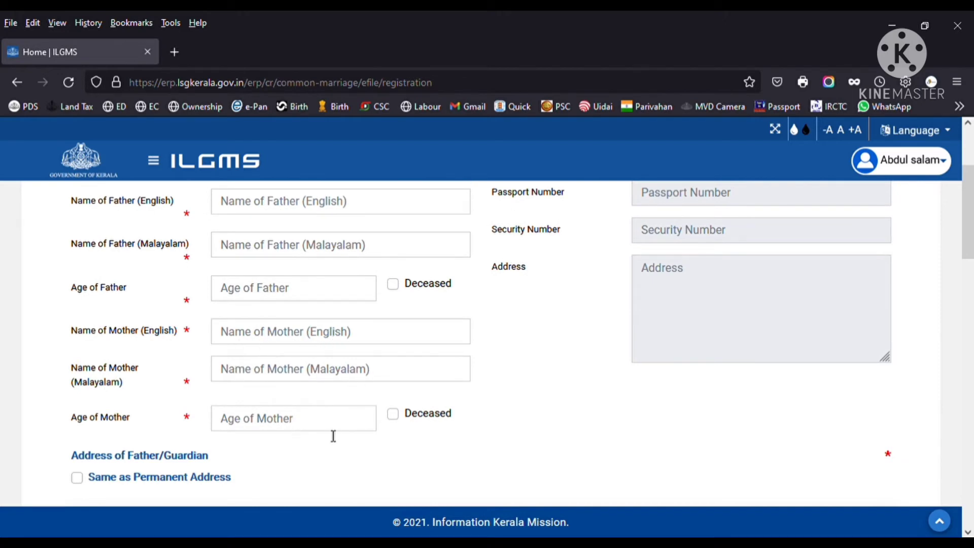
{"action": "scroll", "coordinate": [330, 434], "scroll_direction": "up", "scroll_amount": 5}
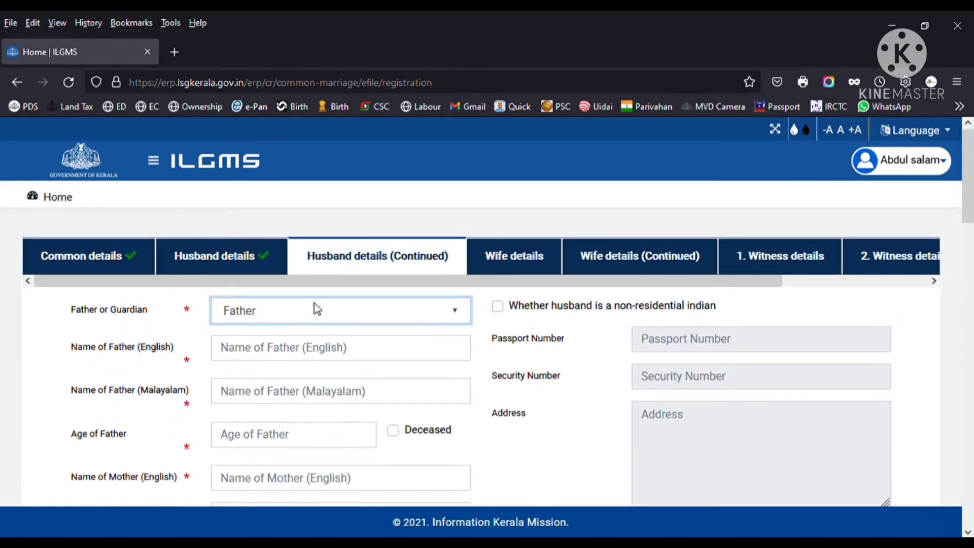
{"action": "scroll", "coordinate": [309, 369], "scroll_direction": "down", "scroll_amount": 5}
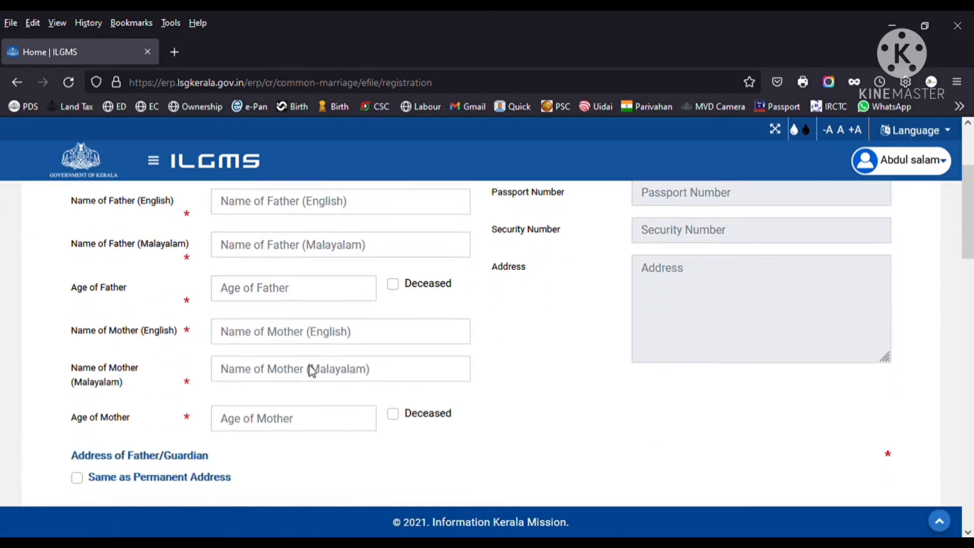
{"action": "scroll", "coordinate": [329, 325], "scroll_direction": "down", "scroll_amount": 2}
{"action": "scroll", "coordinate": [337, 332], "scroll_direction": "up", "scroll_amount": 5}
{"action": "scroll", "coordinate": [338, 327], "scroll_direction": "down", "scroll_amount": 2}
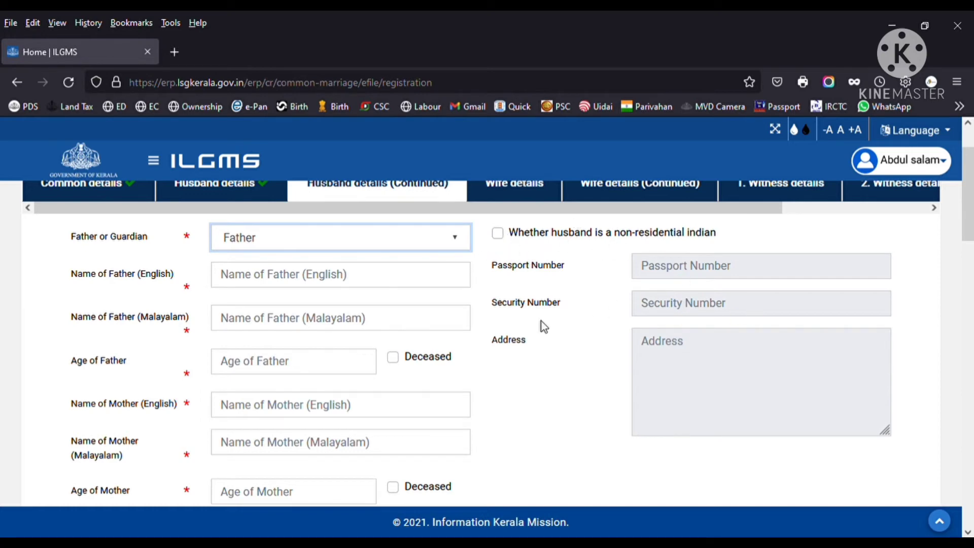
{"action": "scroll", "coordinate": [624, 348], "scroll_direction": "down", "scroll_amount": 3}
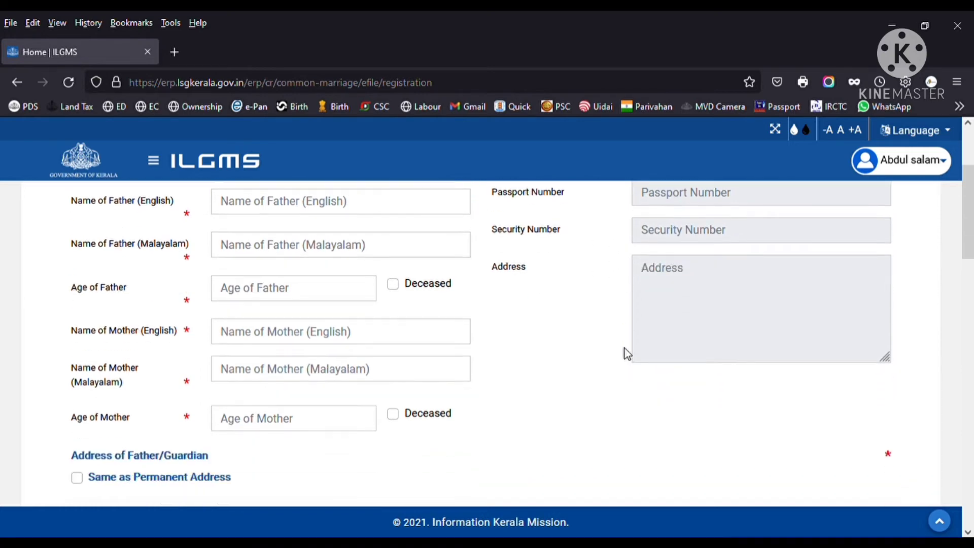
{"action": "scroll", "coordinate": [625, 349], "scroll_direction": "down", "scroll_amount": 6}
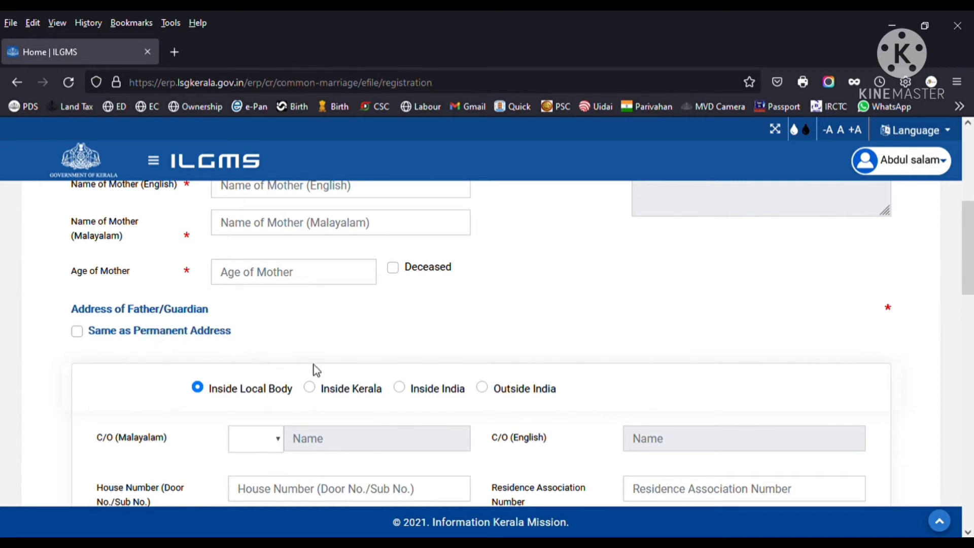
- Set the father's and mother's addresses Same as Permanent Address and save the tab
{"action": "left_click", "coordinate": [77, 332]}
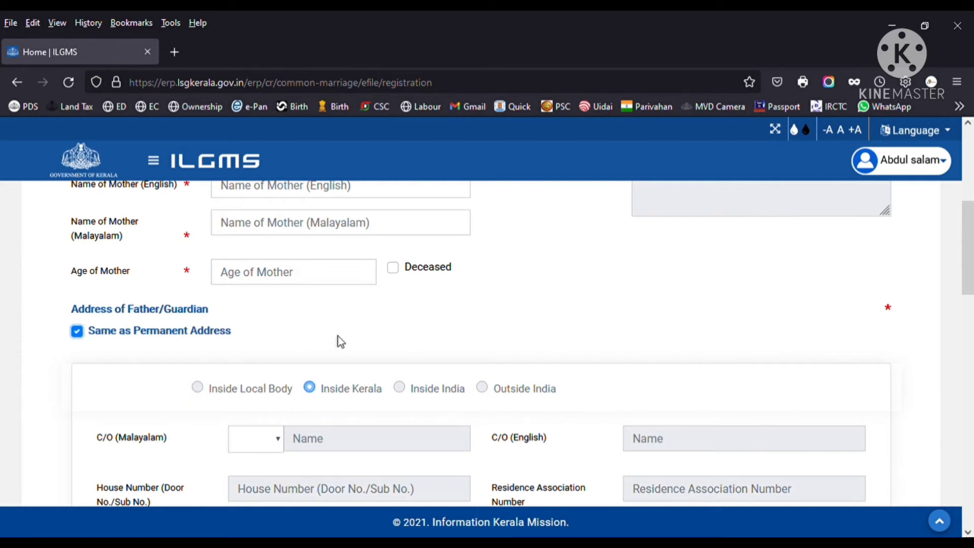
{"action": "scroll", "coordinate": [339, 340], "scroll_direction": "down", "scroll_amount": 8}
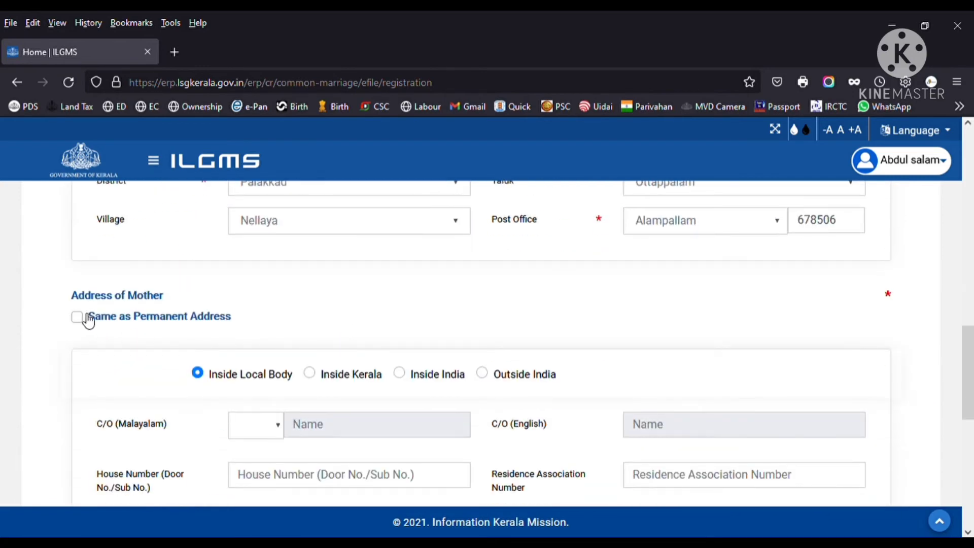
{"action": "left_click", "coordinate": [77, 318]}
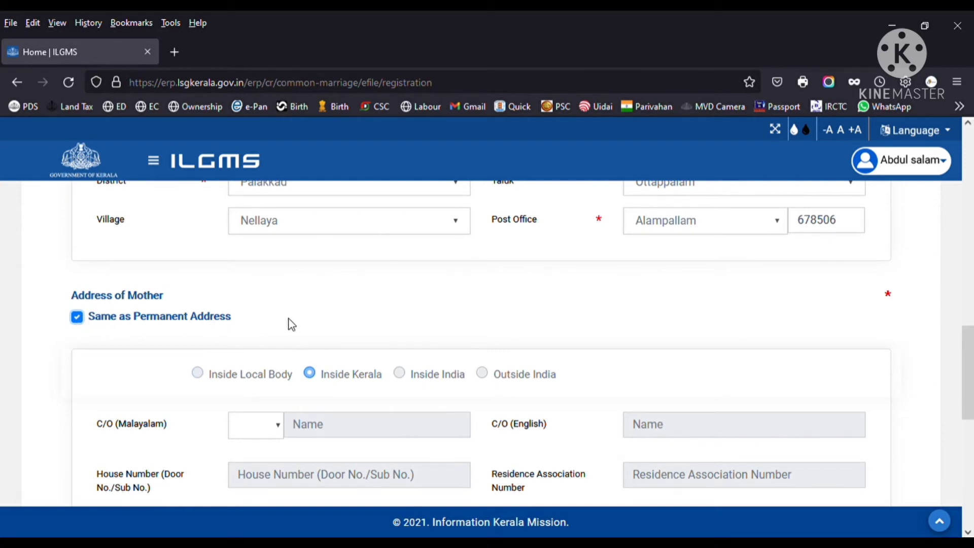
{"action": "scroll", "coordinate": [290, 322], "scroll_direction": "down", "scroll_amount": 9}
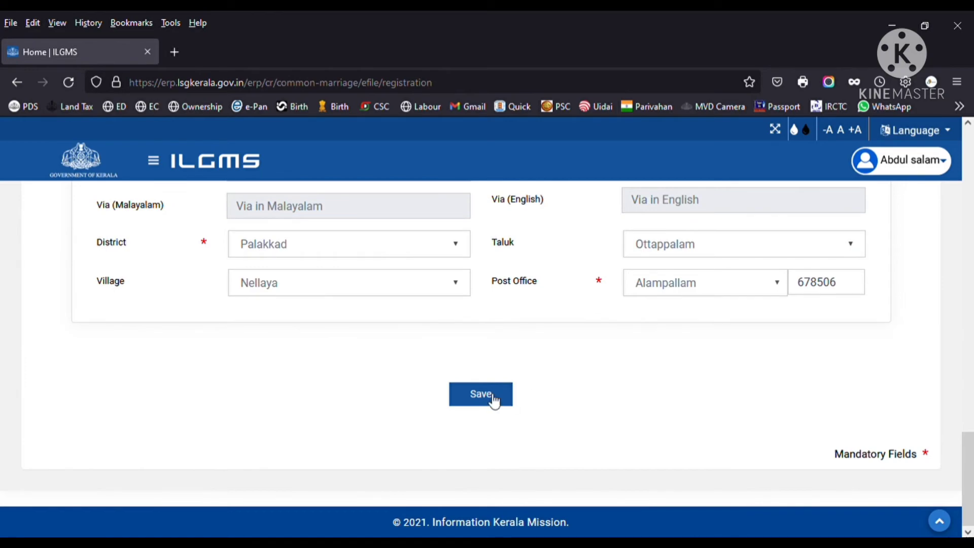
{"action": "left_click", "coordinate": [494, 401]}
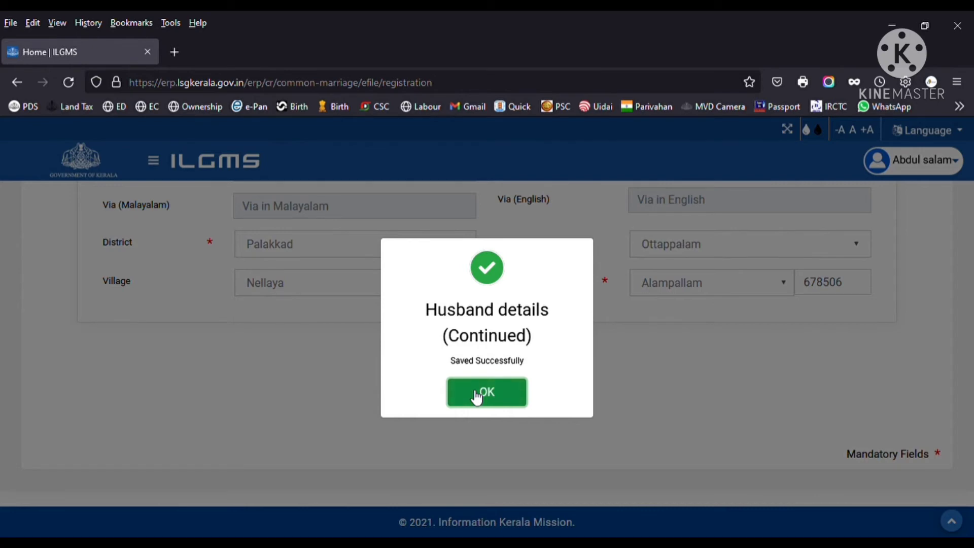
- Confirm the Saved Successfully dialog to advance to the Wife details tab
{"action": "left_click", "coordinate": [476, 397]}
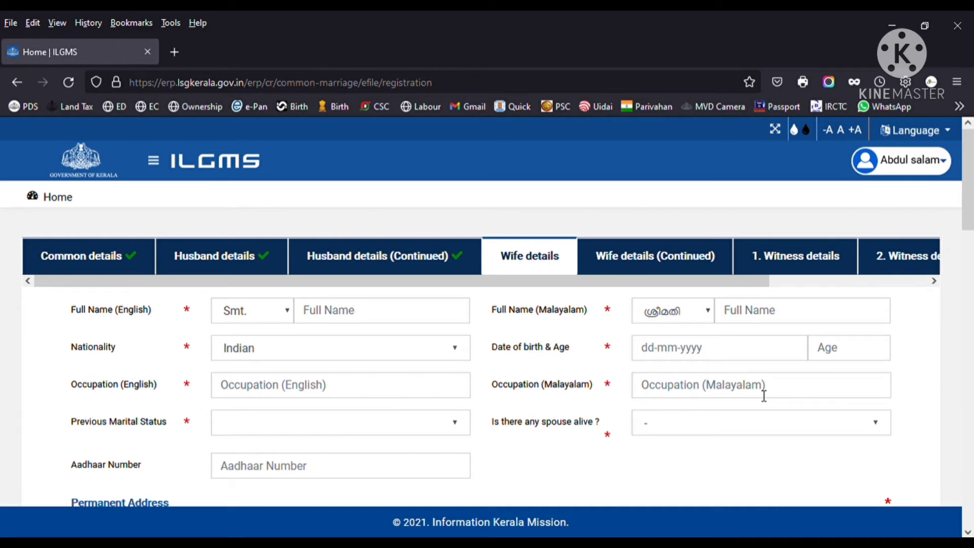
- Set the wife's marital status to Unmarried Woman with an Inside Kerala permanent address
{"action": "left_click", "coordinate": [457, 424]}
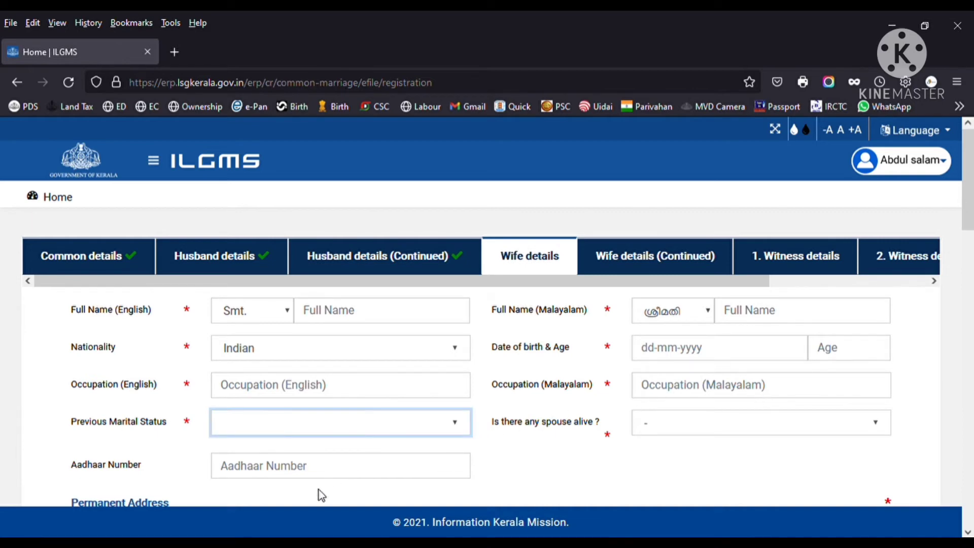
{"action": "key", "text": "Down"}
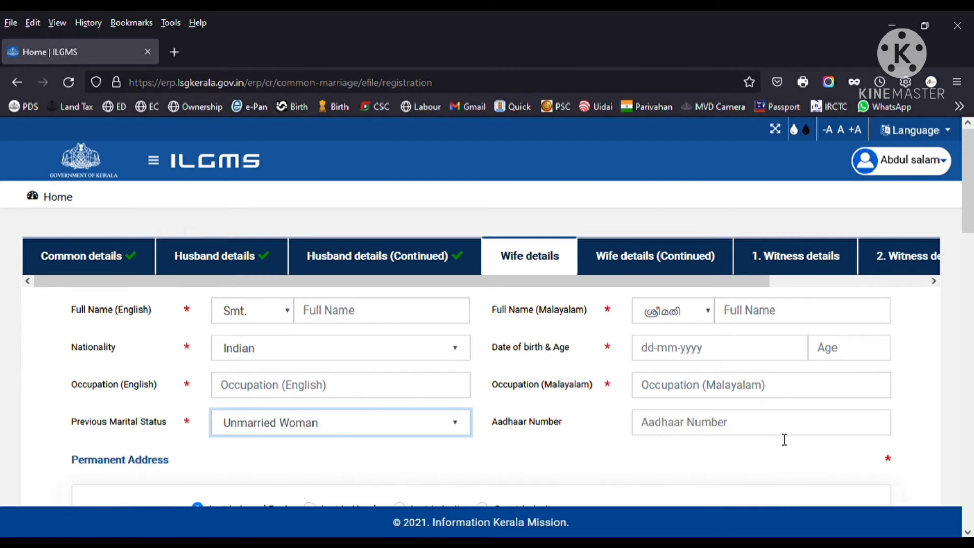
{"action": "scroll", "coordinate": [784, 439], "scroll_direction": "down", "scroll_amount": 3}
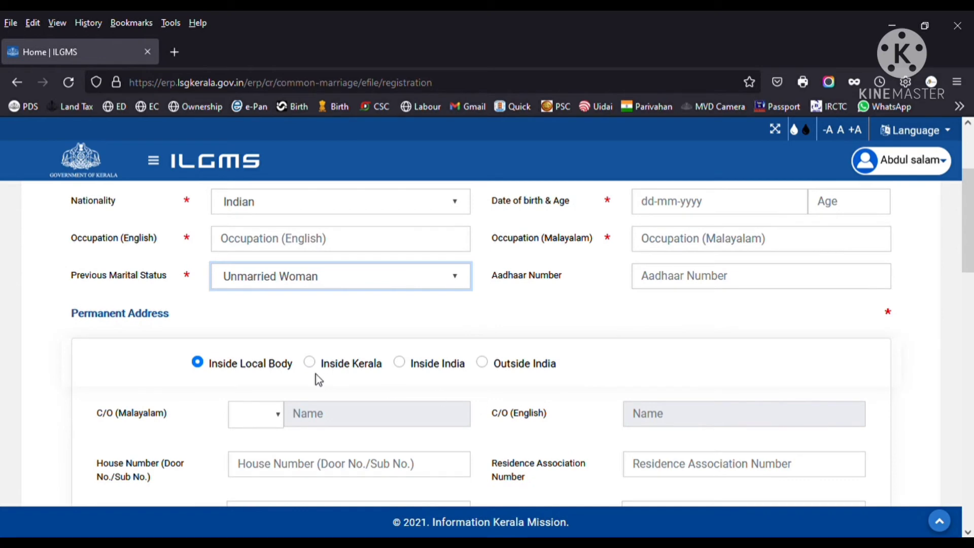
{"action": "left_click", "coordinate": [313, 366]}
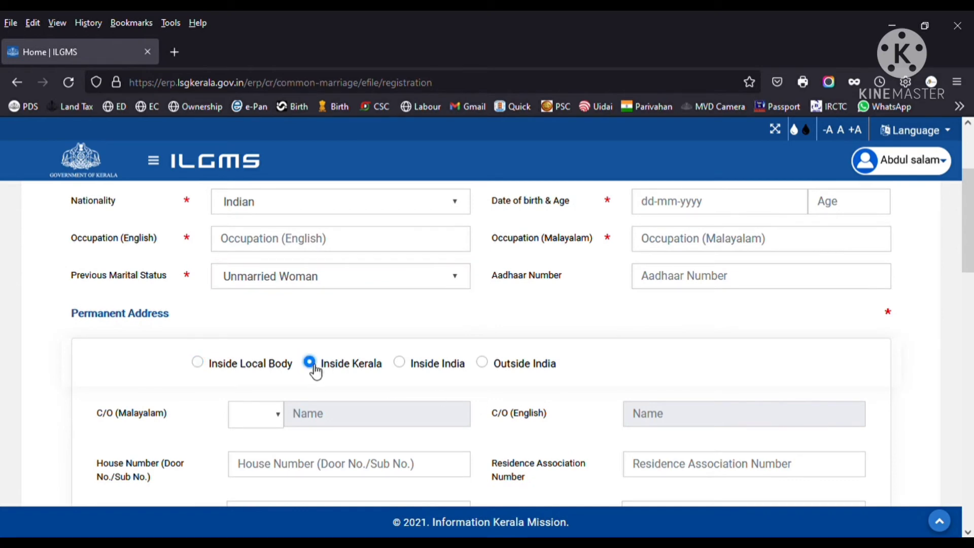
- Make the wife's present address same as permanent and confirm the save
{"action": "scroll", "coordinate": [358, 387], "scroll_direction": "down", "scroll_amount": 3}
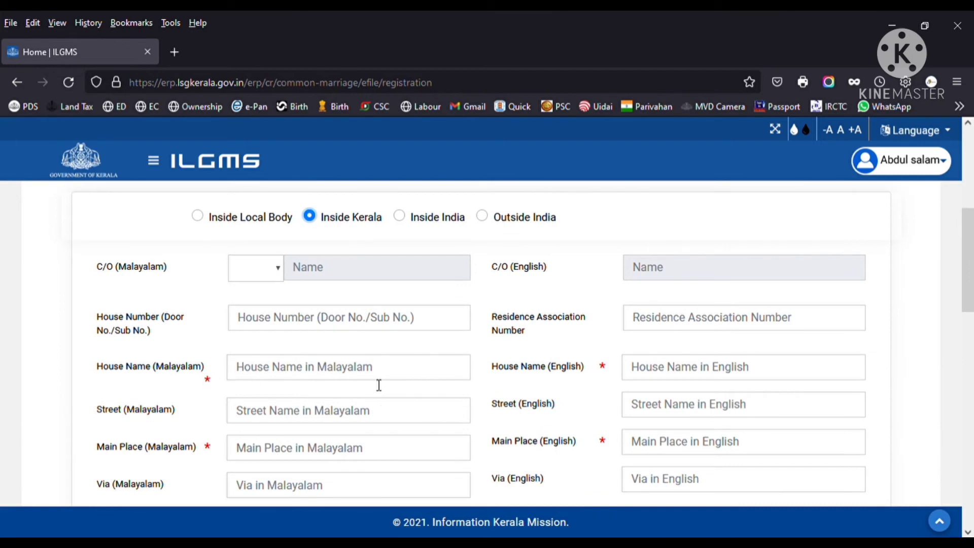
{"action": "scroll", "coordinate": [451, 427], "scroll_direction": "down", "scroll_amount": 4}
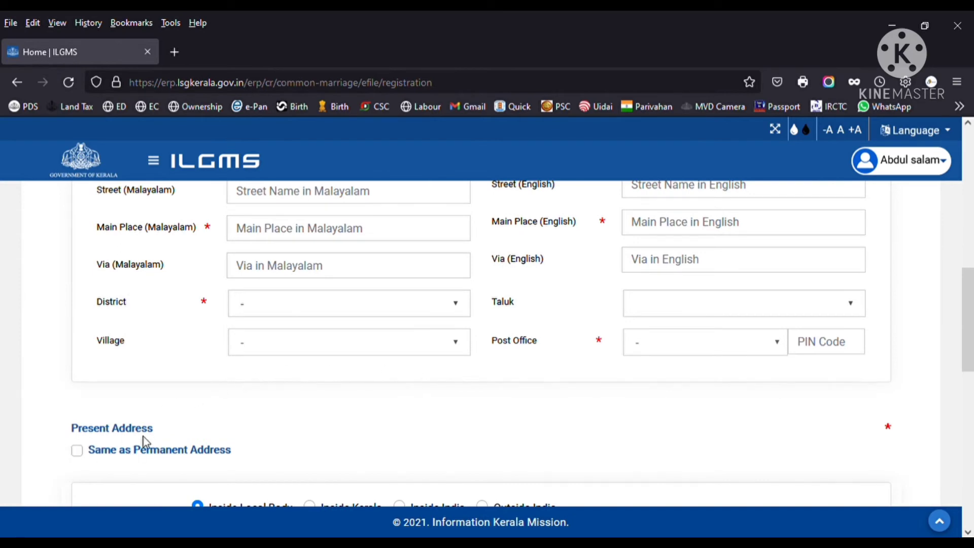
{"action": "scroll", "coordinate": [145, 443], "scroll_direction": "down", "scroll_amount": 1}
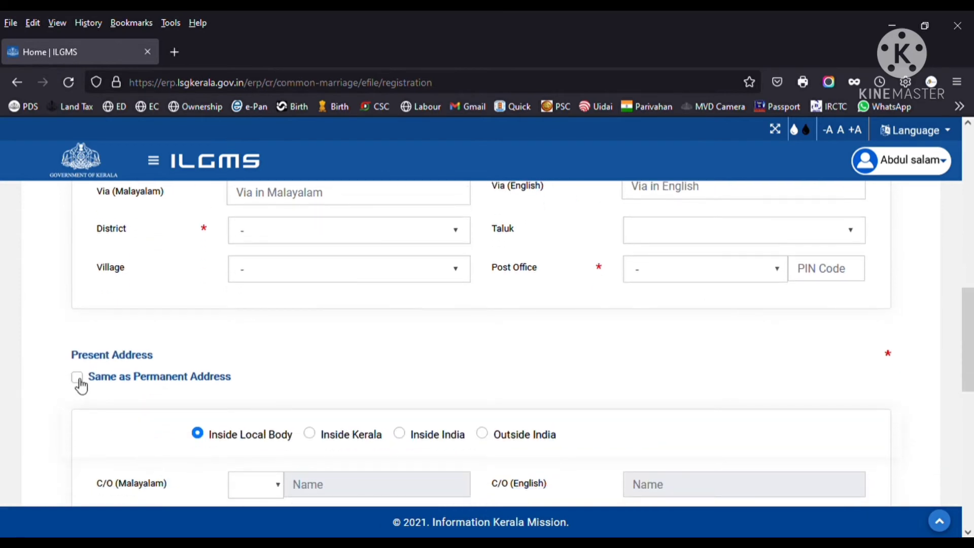
{"action": "left_click", "coordinate": [78, 382]}
{"action": "scroll", "coordinate": [170, 393], "scroll_direction": "down", "scroll_amount": 7}
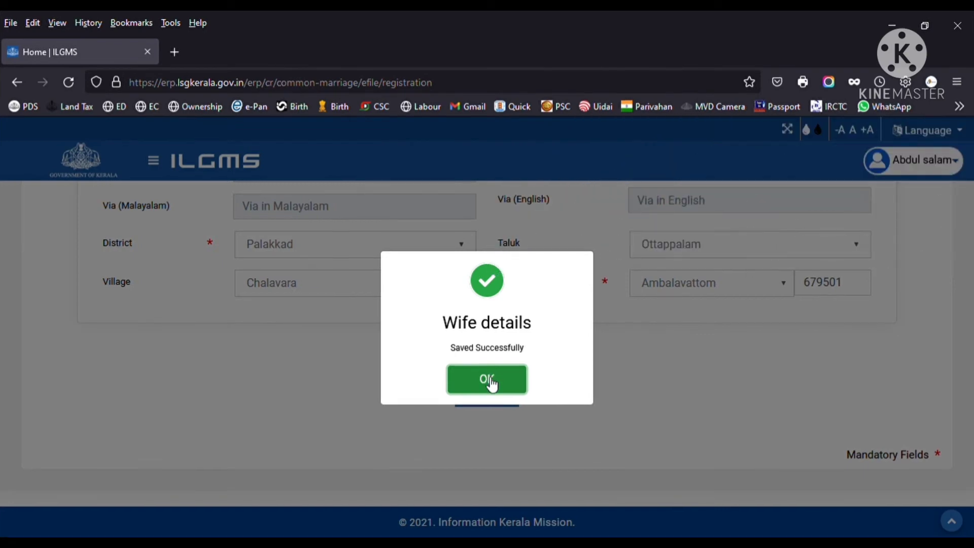
{"action": "left_click", "coordinate": [488, 380]}
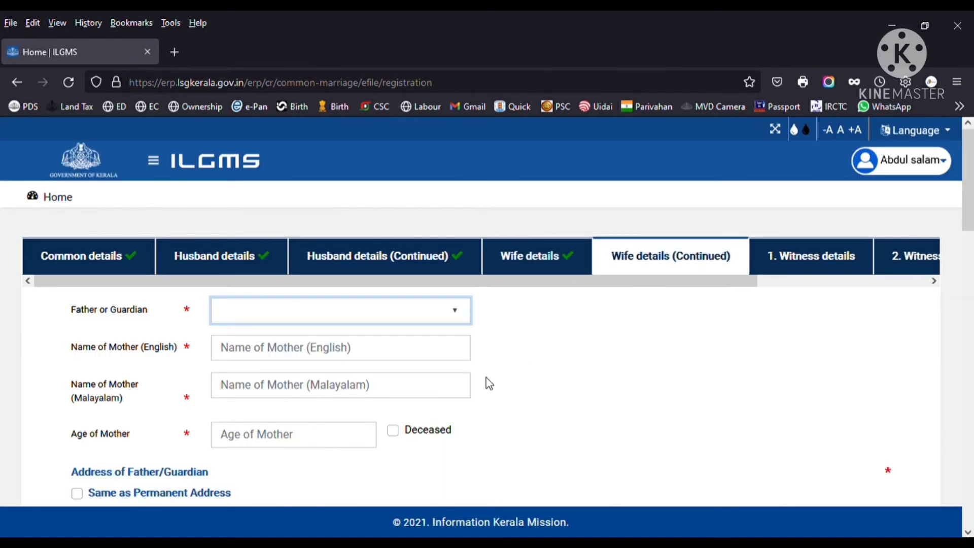
- Choose Father as the wife's guardian
{"action": "scroll", "coordinate": [570, 346], "scroll_direction": "down", "scroll_amount": 2}
{"action": "scroll", "coordinate": [360, 329], "scroll_direction": "up", "scroll_amount": 2}
{"action": "key", "text": "Down"}
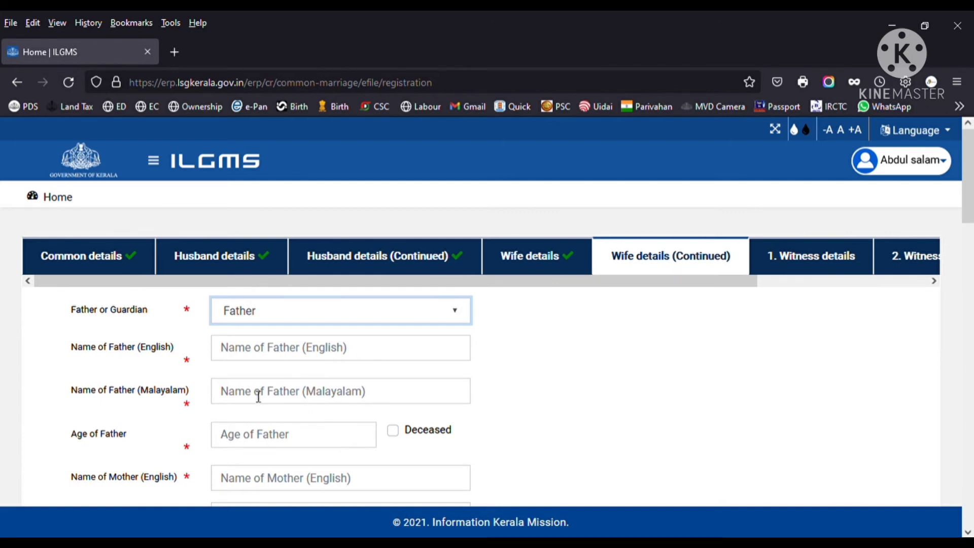
- Give both of the wife's parents her permanent address and confirm the save
{"action": "scroll", "coordinate": [280, 400], "scroll_direction": "down", "scroll_amount": 2}
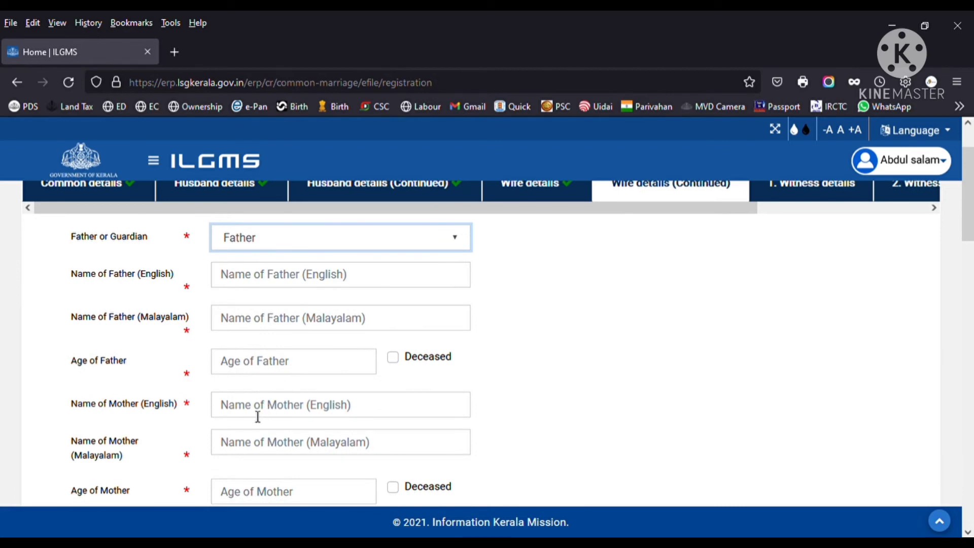
{"action": "scroll", "coordinate": [274, 416], "scroll_direction": "down", "scroll_amount": 2}
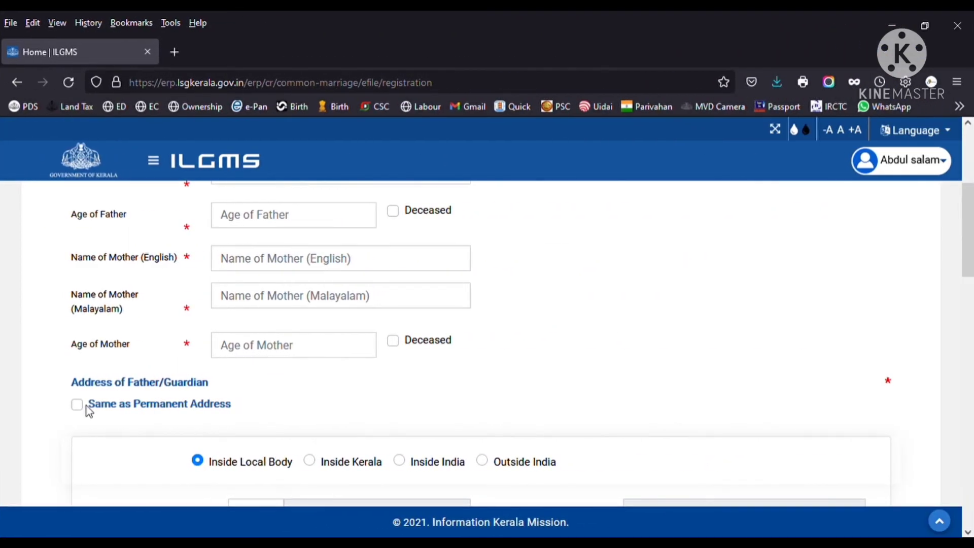
{"action": "left_click", "coordinate": [83, 408]}
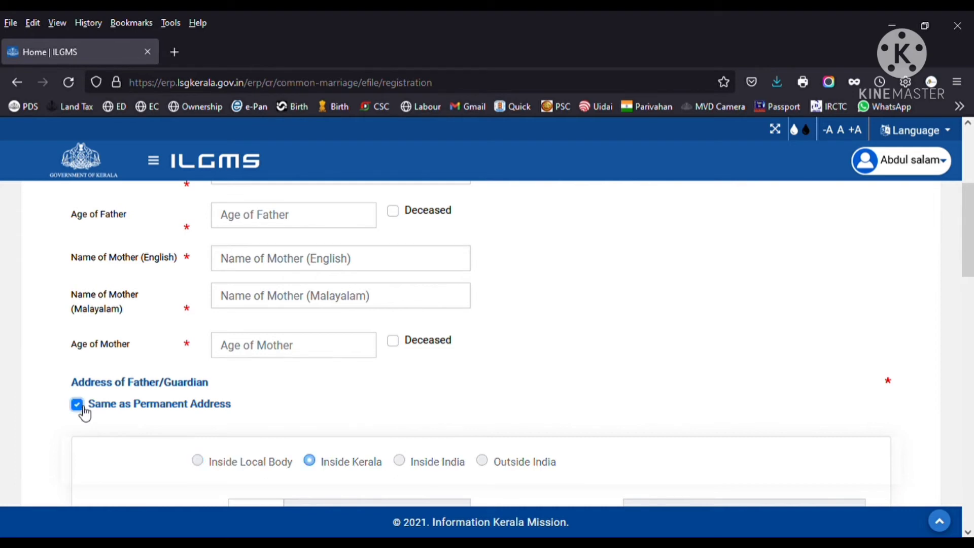
{"action": "scroll", "coordinate": [147, 386], "scroll_direction": "down", "scroll_amount": 4}
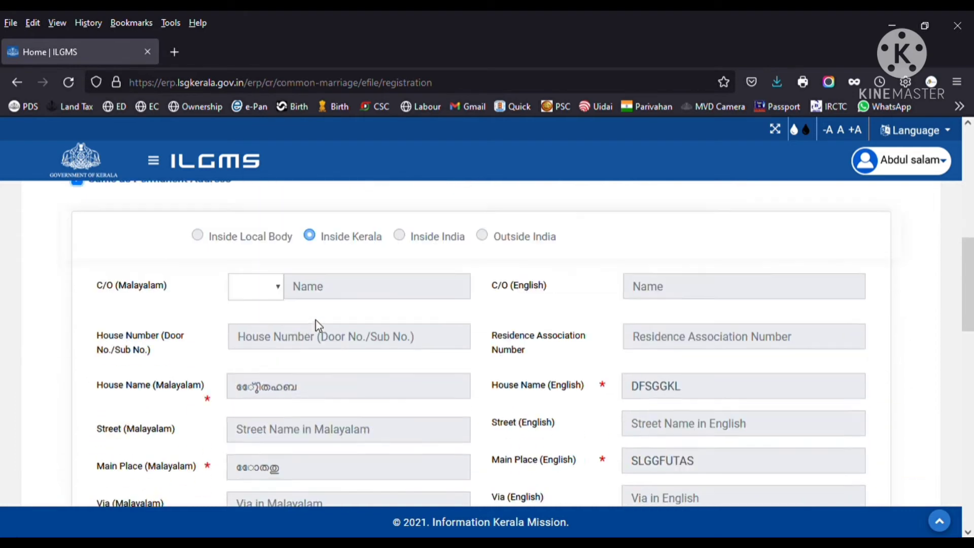
{"action": "scroll", "coordinate": [317, 327], "scroll_direction": "down", "scroll_amount": 7}
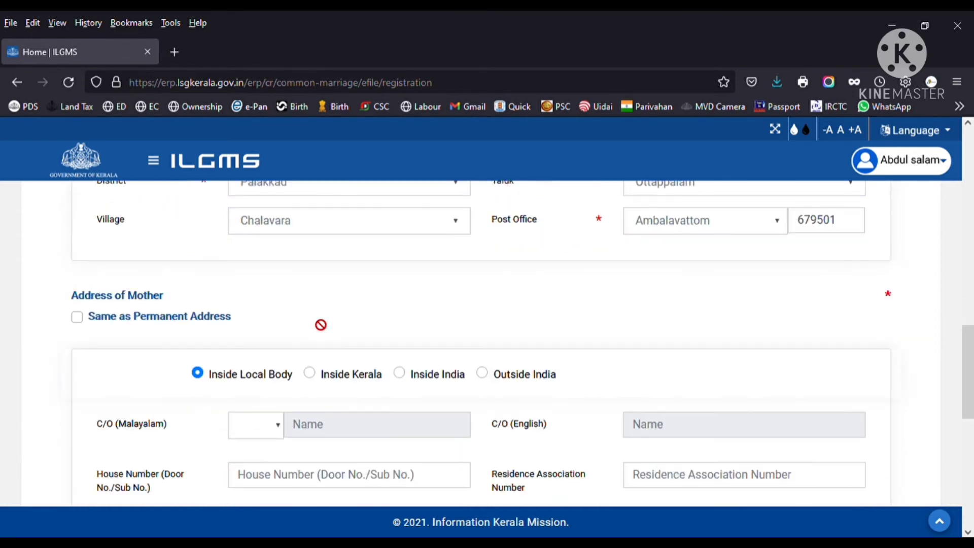
{"action": "left_click", "coordinate": [83, 322]}
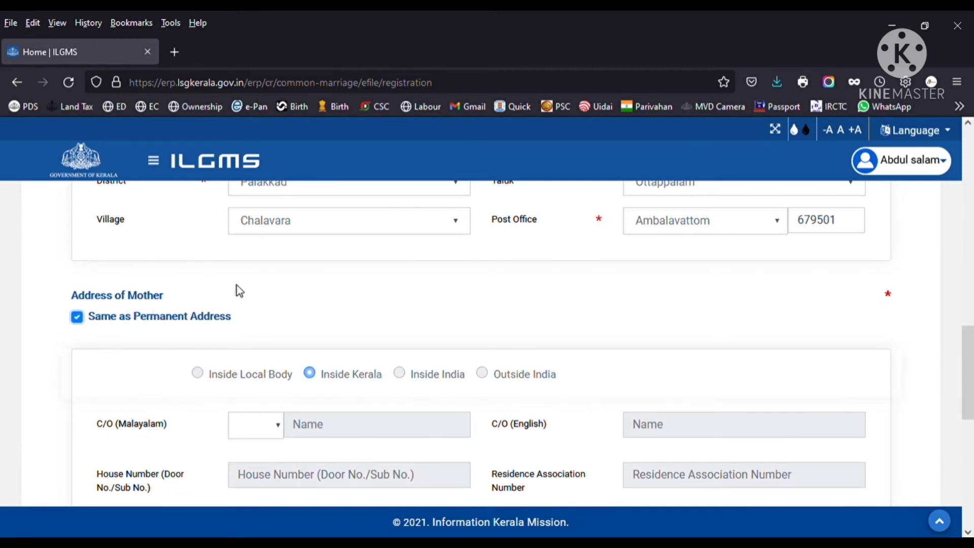
{"action": "scroll", "coordinate": [303, 275], "scroll_direction": "down", "scroll_amount": 3}
{"action": "scroll", "coordinate": [304, 275], "scroll_direction": "down", "scroll_amount": 5}
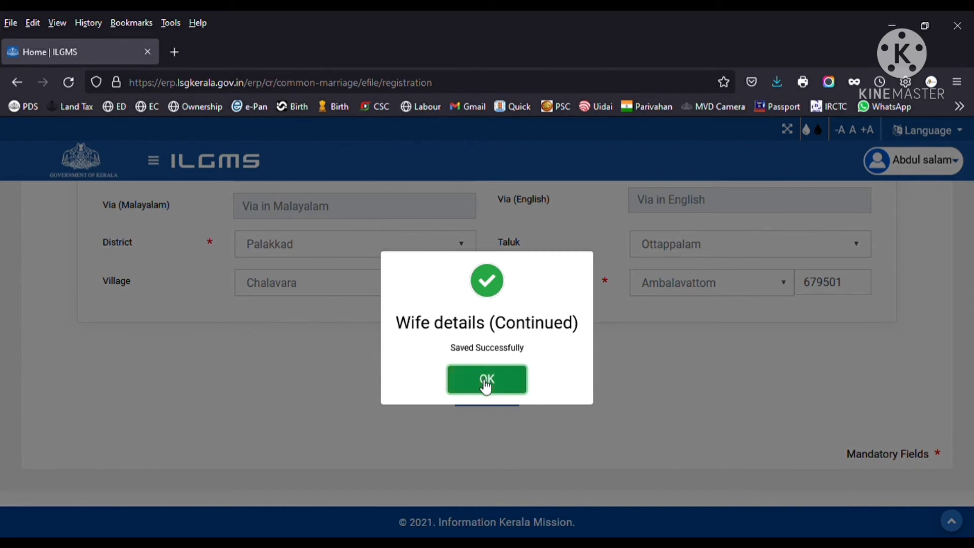
{"action": "left_click", "coordinate": [485, 383]}
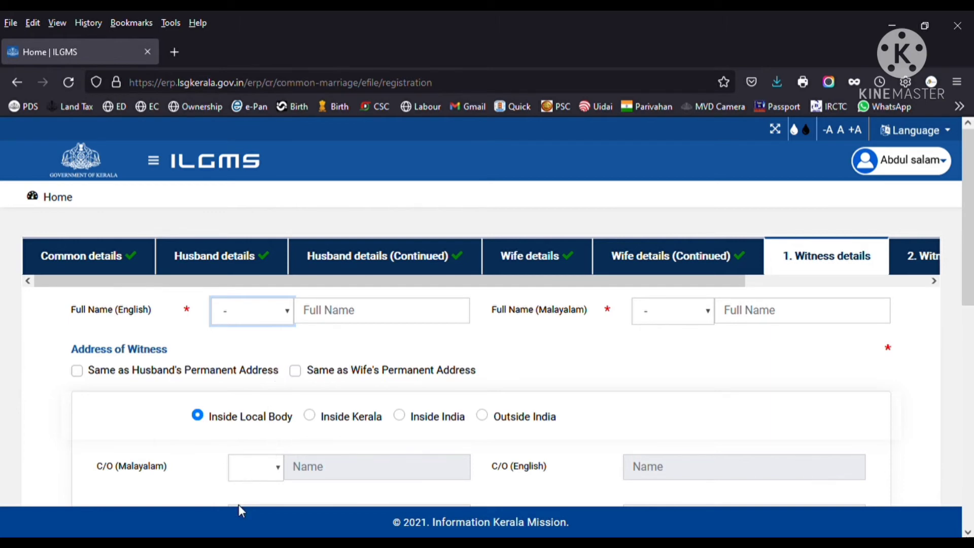
- Set the first witness's title to Shri. and use the wife's permanent address
{"action": "key", "text": "Down"}
{"action": "scroll", "coordinate": [841, 319], "scroll_direction": "down", "scroll_amount": 2}
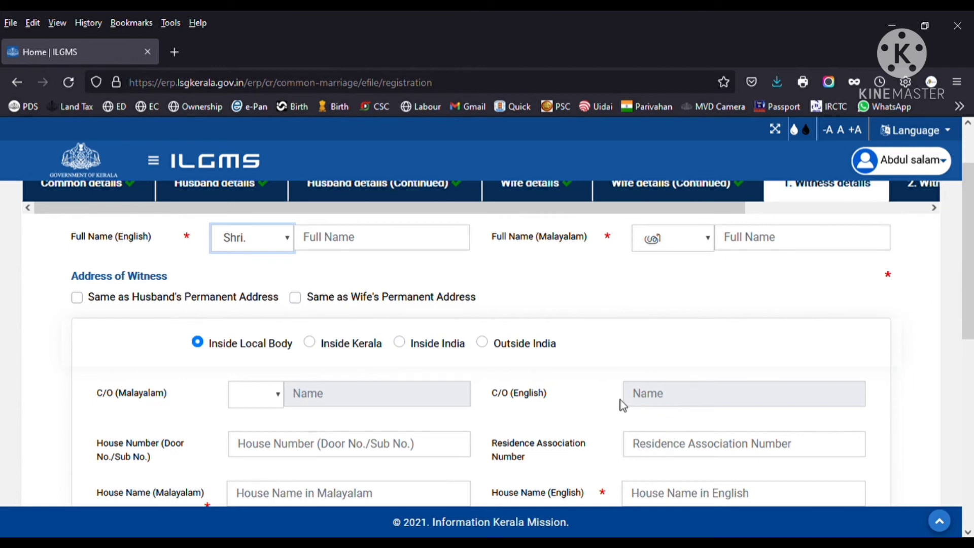
{"action": "scroll", "coordinate": [622, 404], "scroll_direction": "down", "scroll_amount": 2}
{"action": "scroll", "coordinate": [621, 404], "scroll_direction": "up", "scroll_amount": 2}
{"action": "left_click", "coordinate": [303, 300]}
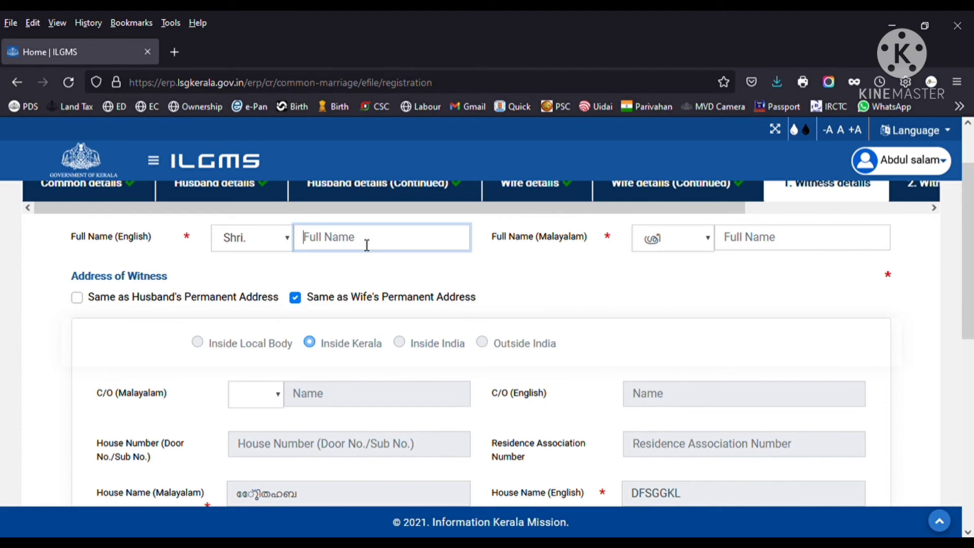
- Enter the witness's full name in the Malayalam and English fields
{"action": "left_click", "coordinate": [772, 245]}
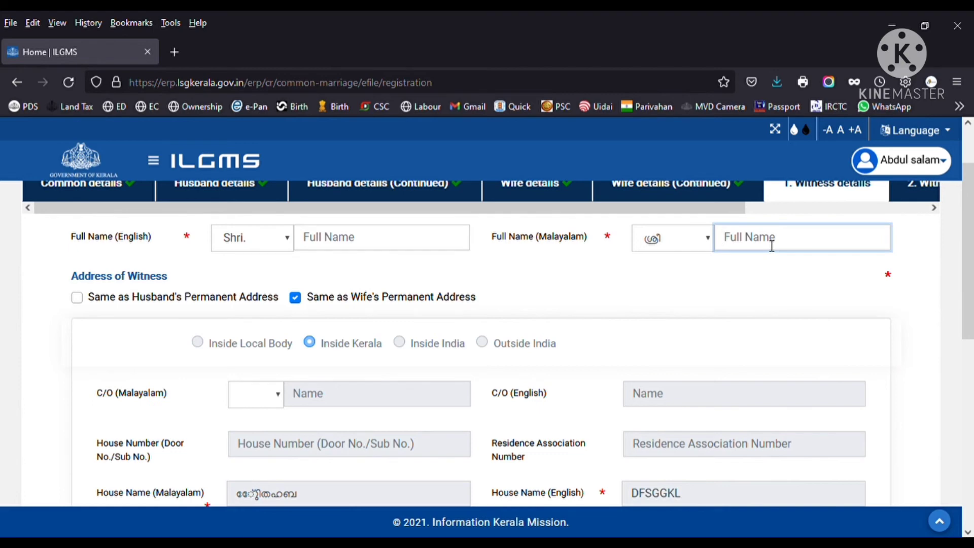
{"action": "type", "text": "ബ"}
{"action": "key", "text": "BackSpace"}
{"action": "type", "text": "ബാല്യ"}
{"action": "left_click", "coordinate": [336, 246]}
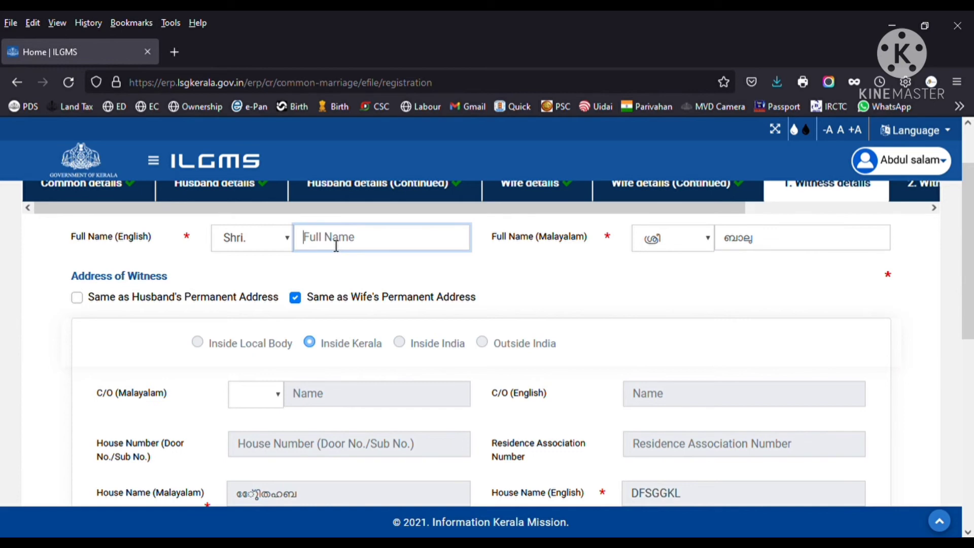
{"action": "type", "text": "ba"}
{"action": "key", "text": "BackSpace"}
{"action": "key", "text": "BackSpace"}
{"action": "type", "text": "BALU"}
- Save the 1. Witness details and continue to the second witness form
{"action": "scroll", "coordinate": [336, 245], "scroll_direction": "down", "scroll_amount": 10}
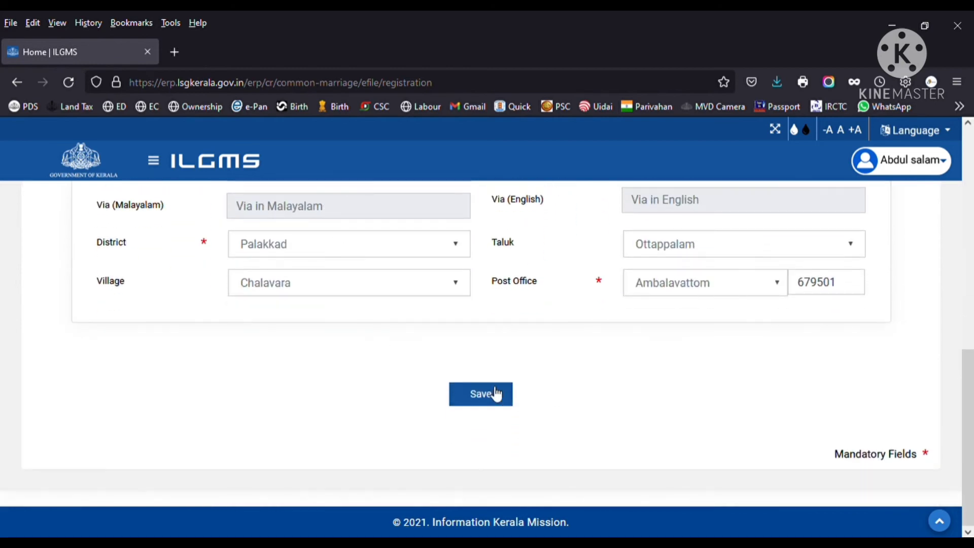
{"action": "left_click", "coordinate": [495, 397]}
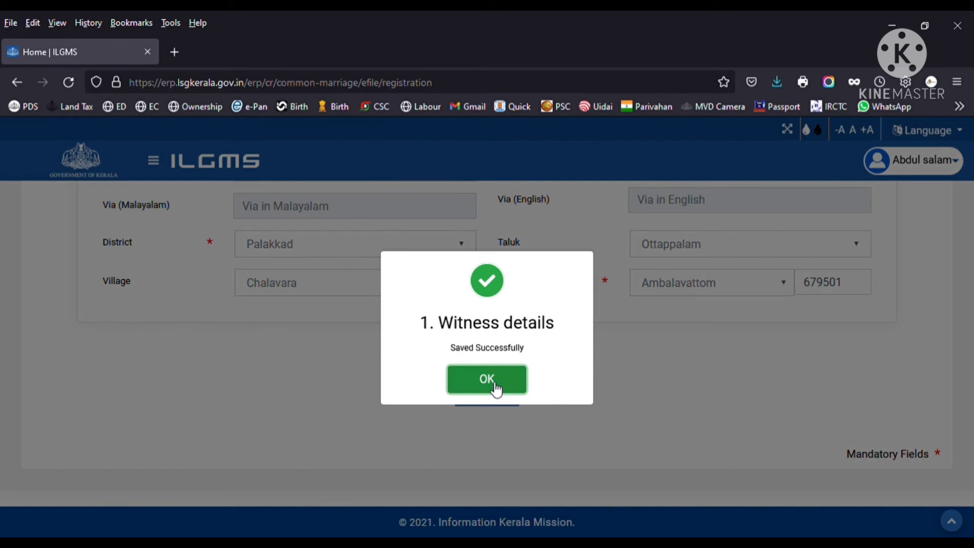
{"action": "left_click", "coordinate": [486, 381]}
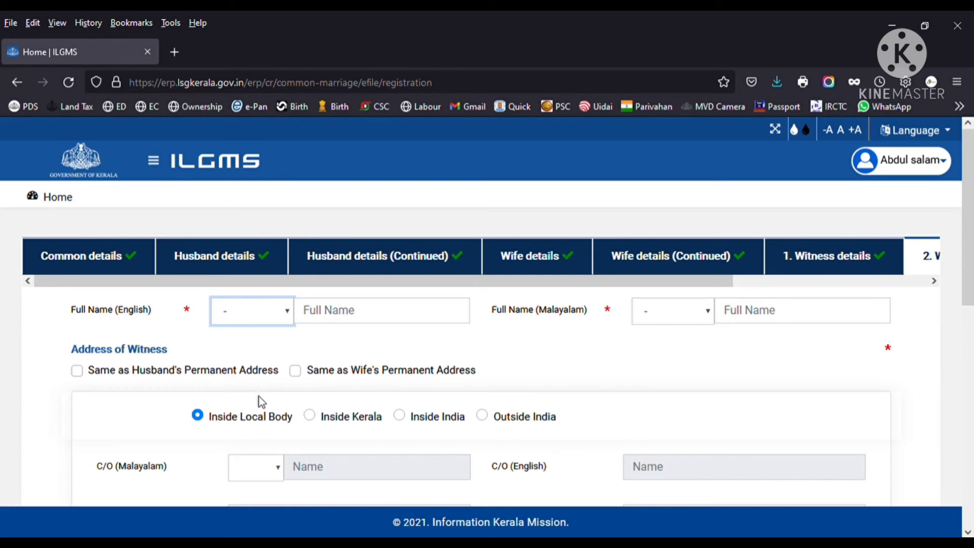
- Set the second witness's title to Shri. and enter their name in English and Malayalam
{"action": "key", "text": "Down"}
{"action": "left_click", "coordinate": [376, 319]}
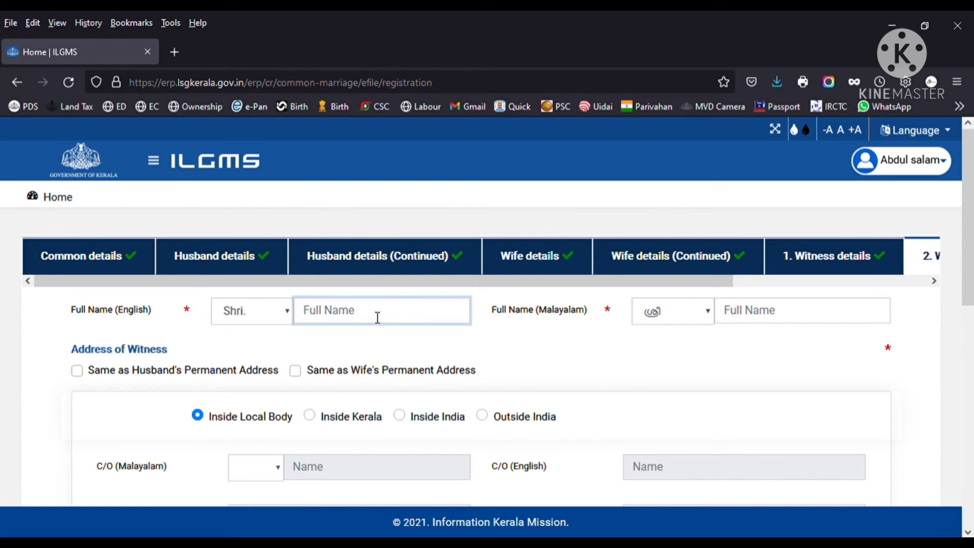
{"action": "type", "text": "NARAYANAN"}
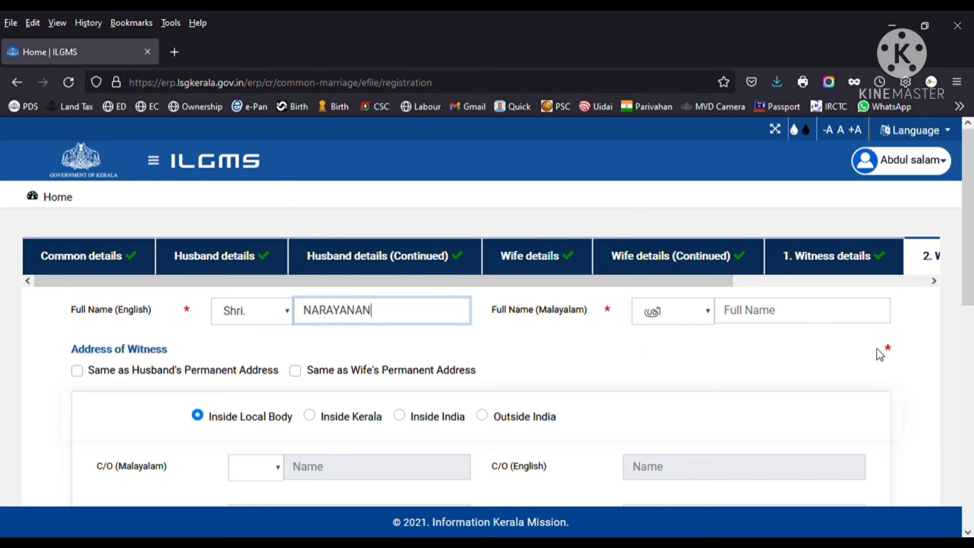
{"action": "left_click", "coordinate": [759, 317]}
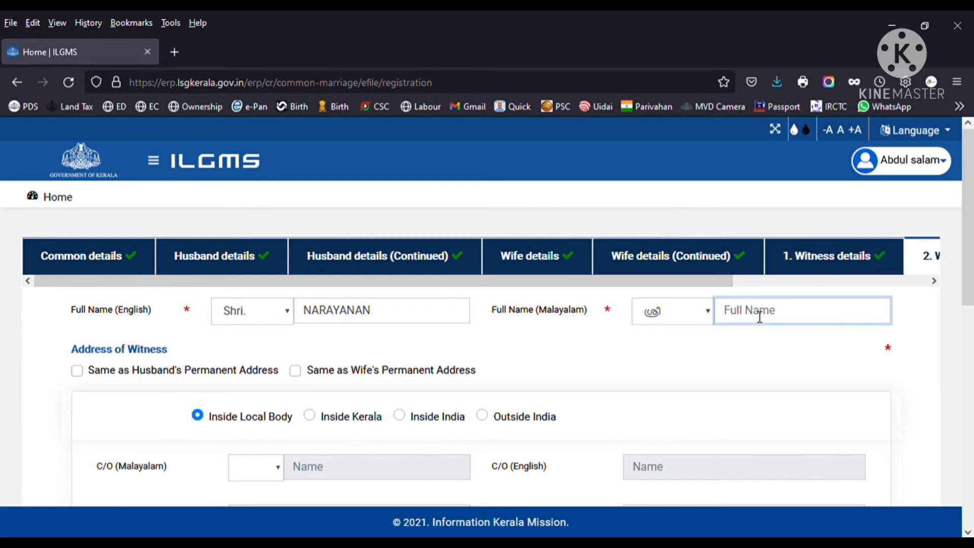
{"action": "type", "text": "ന"}
{"action": "type", "text": "ാ"}
{"action": "type", "text": "രയണ"}
{"action": "type", "text": "ൻ"}
{"action": "key", "text": "BackSpace"}
{"action": "type", "text": "നാരയണൻ"}
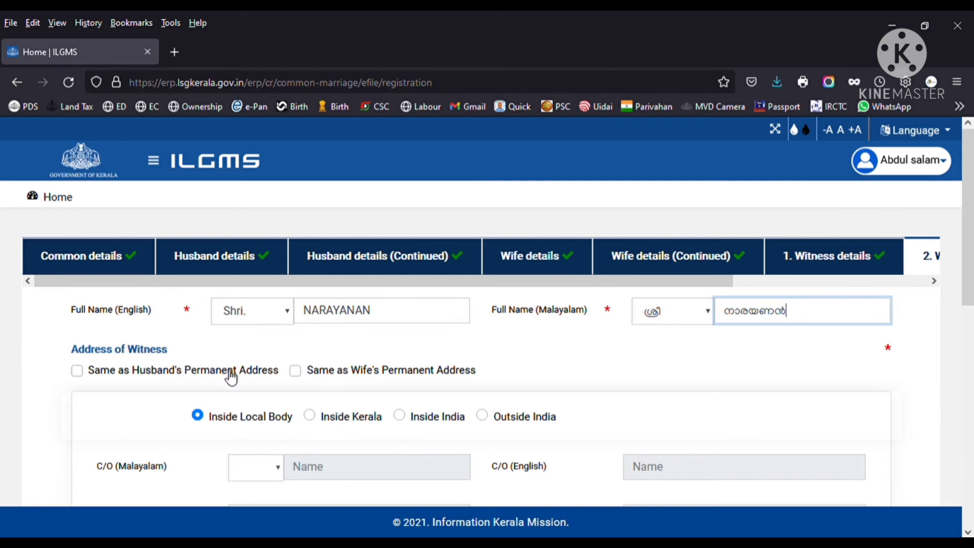
- Use the wife's permanent address for the second witness and save the witness details
{"action": "left_click", "coordinate": [302, 375]}
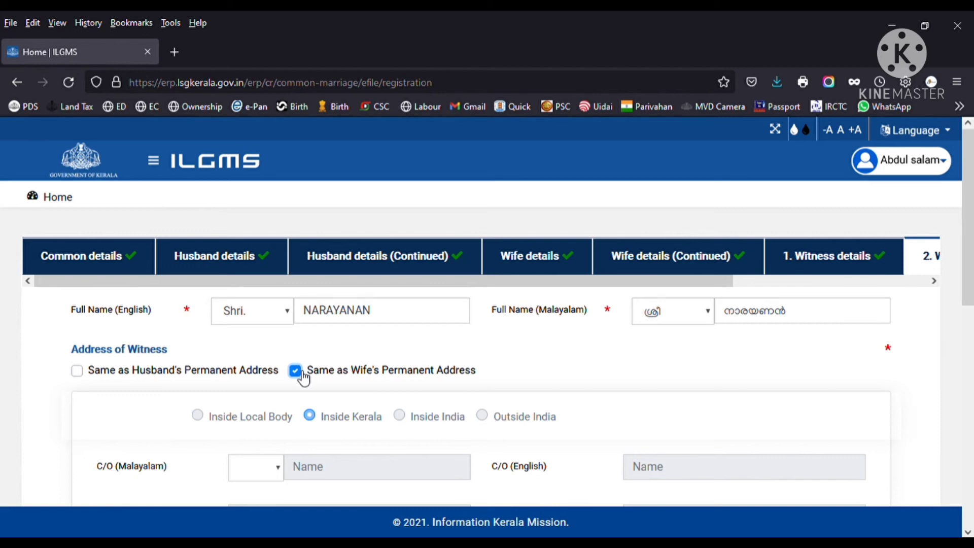
{"action": "scroll", "coordinate": [298, 376], "scroll_direction": "down", "scroll_amount": 10}
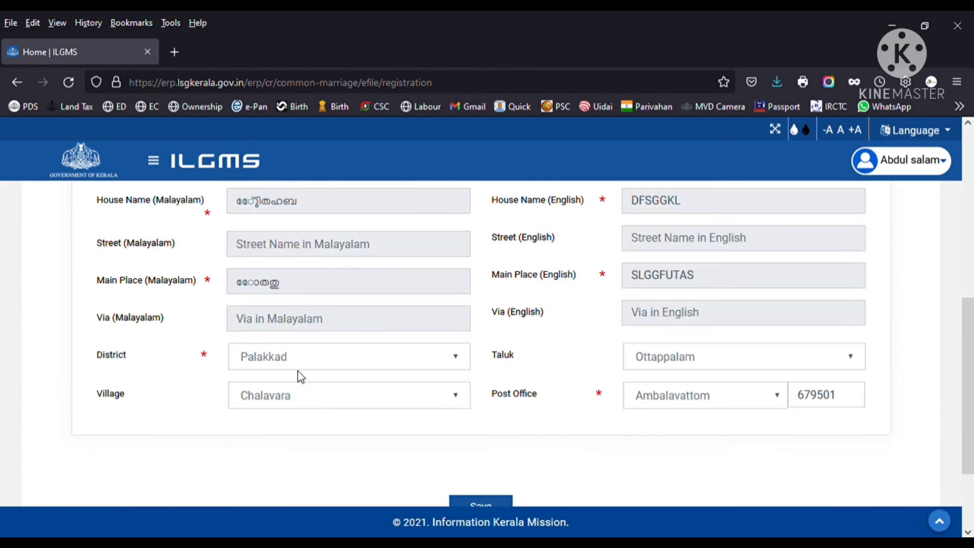
{"action": "left_click", "coordinate": [482, 401]}
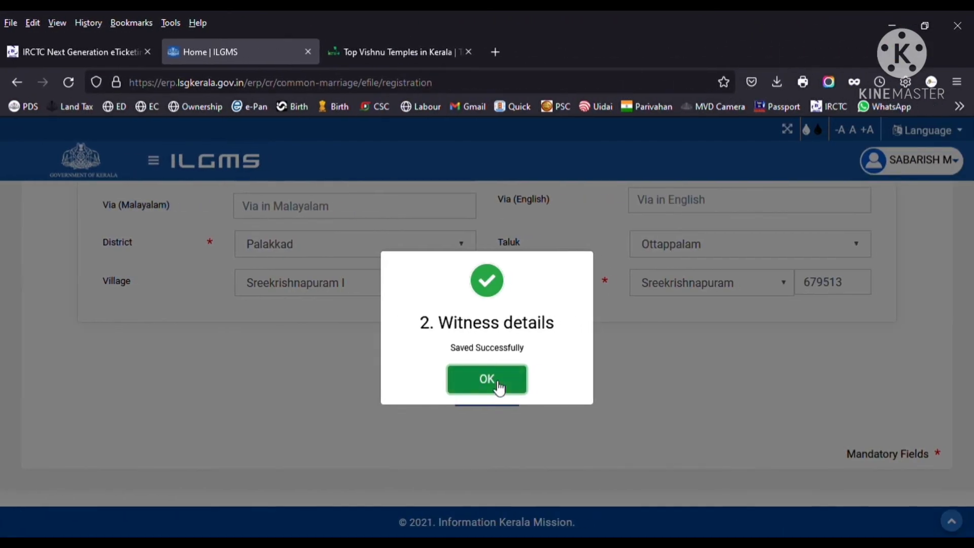
{"action": "left_click", "coordinate": [498, 383]}
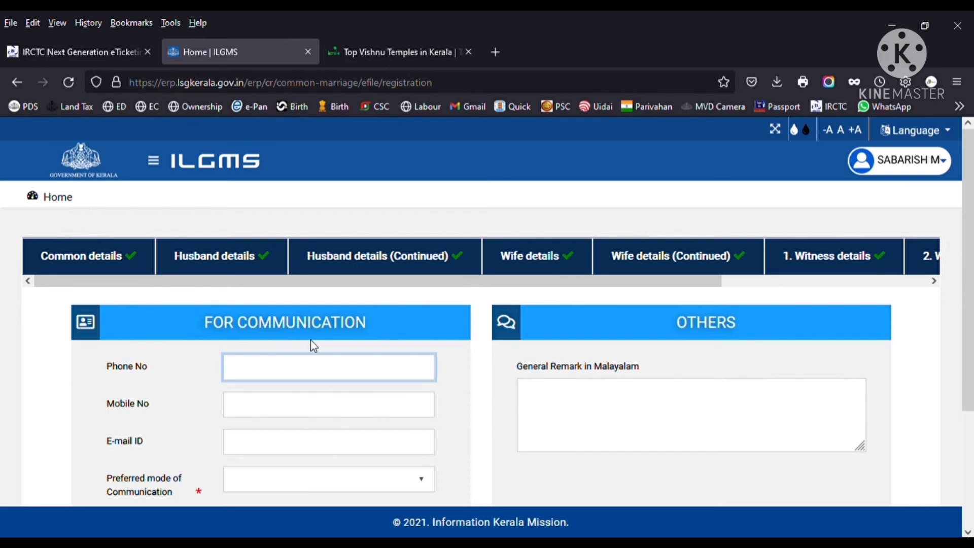
- Save the phone and mobile numbers with Messenger as preferred communication, then proceed
{"action": "scroll", "coordinate": [315, 345], "scroll_direction": "down", "scroll_amount": 2}
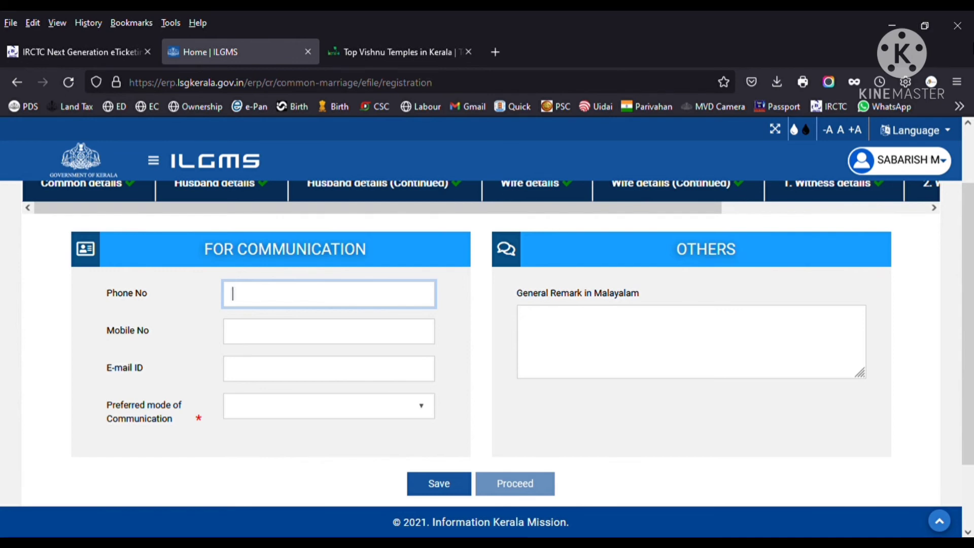
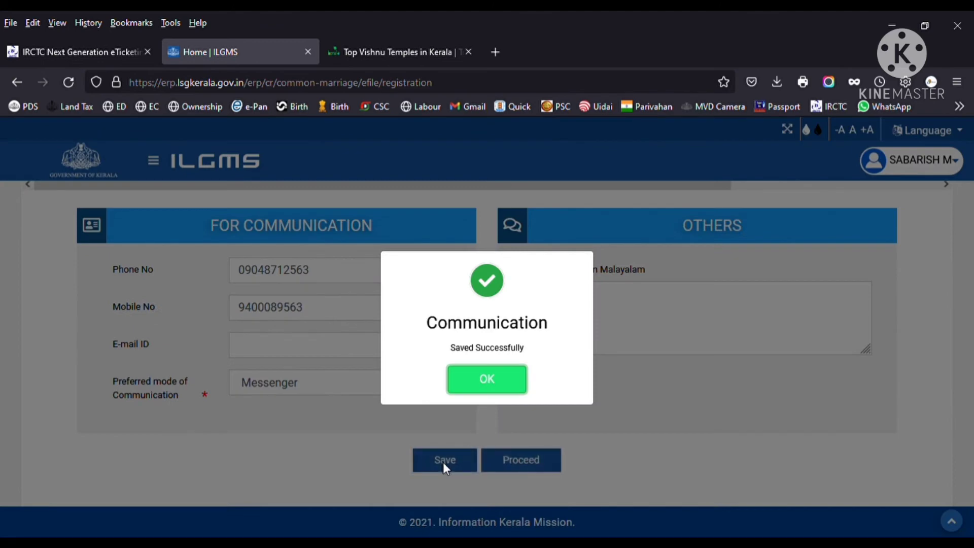
{"action": "left_click", "coordinate": [488, 381]}
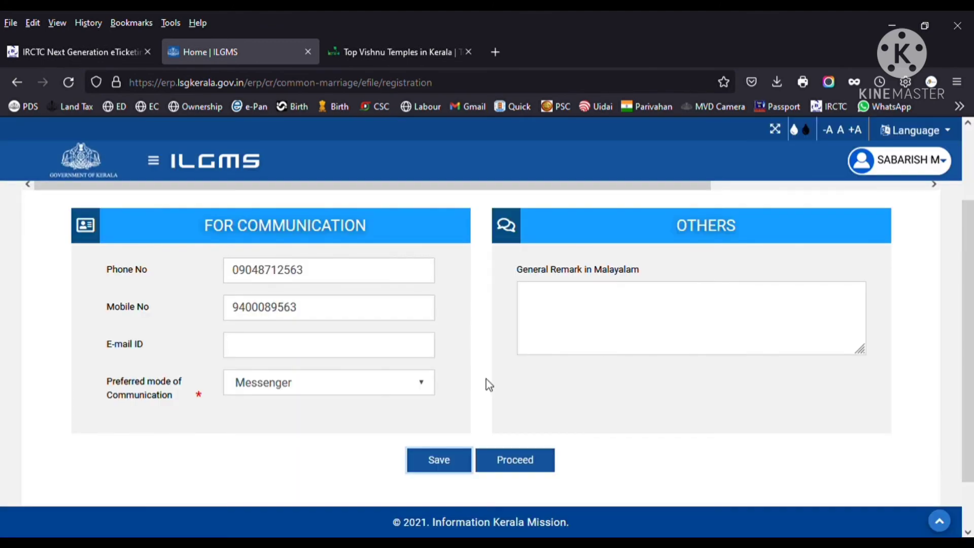
{"action": "left_click", "coordinate": [513, 469]}
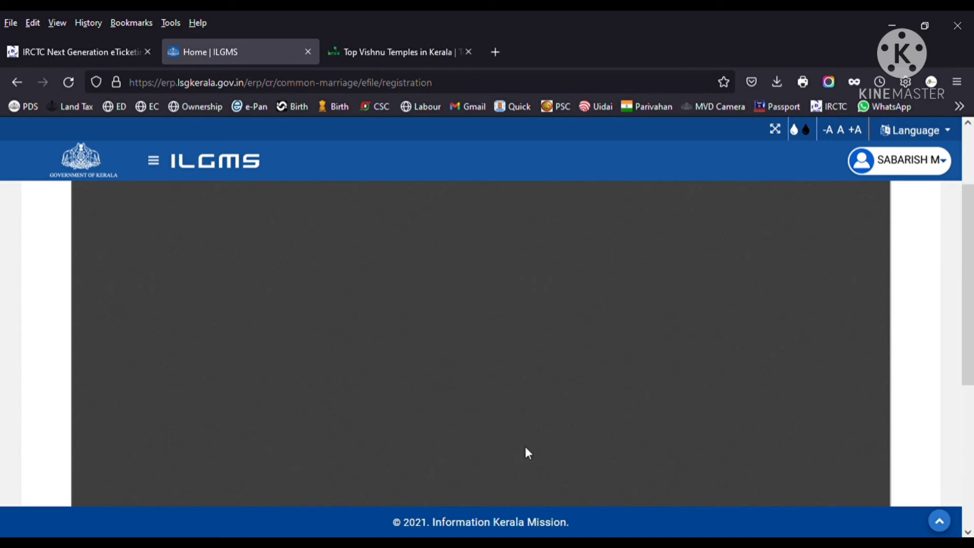
- Review the application preview PDF down to the solemn declaration
{"action": "scroll", "coordinate": [525, 448], "scroll_direction": "down", "scroll_amount": 3}
{"action": "scroll", "coordinate": [440, 363], "scroll_direction": "up", "scroll_amount": 3}
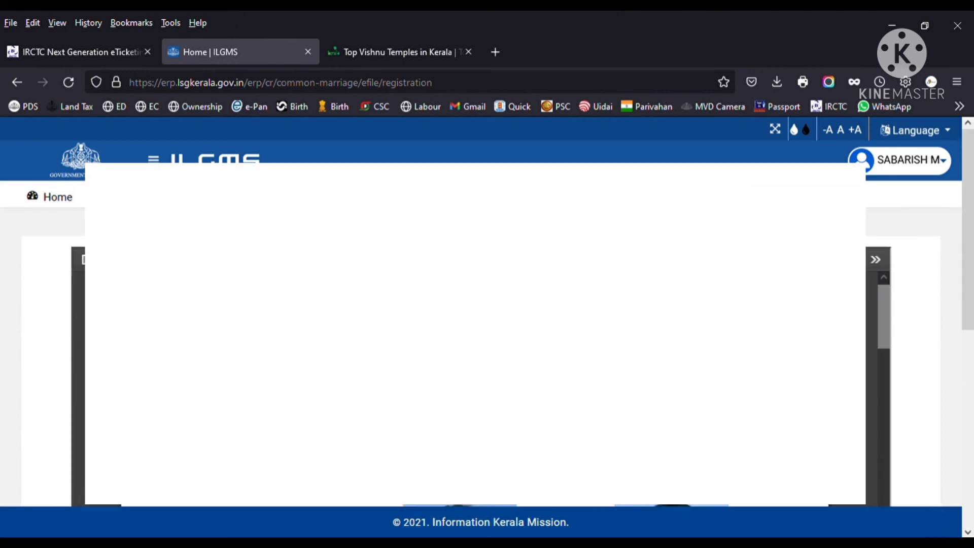
{"action": "scroll", "coordinate": [474, 335], "scroll_direction": "down", "scroll_amount": 3}
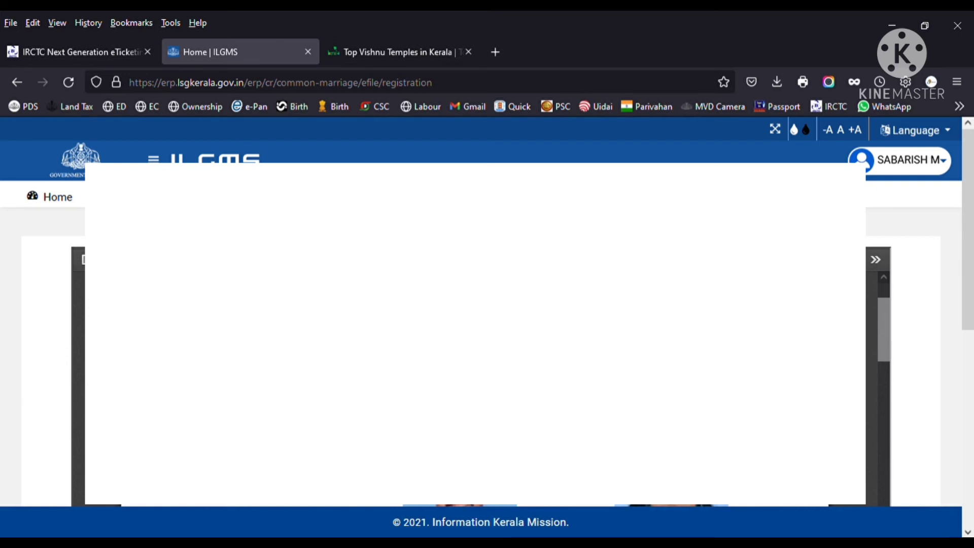
{"action": "scroll", "coordinate": [475, 335], "scroll_direction": "down", "scroll_amount": 2}
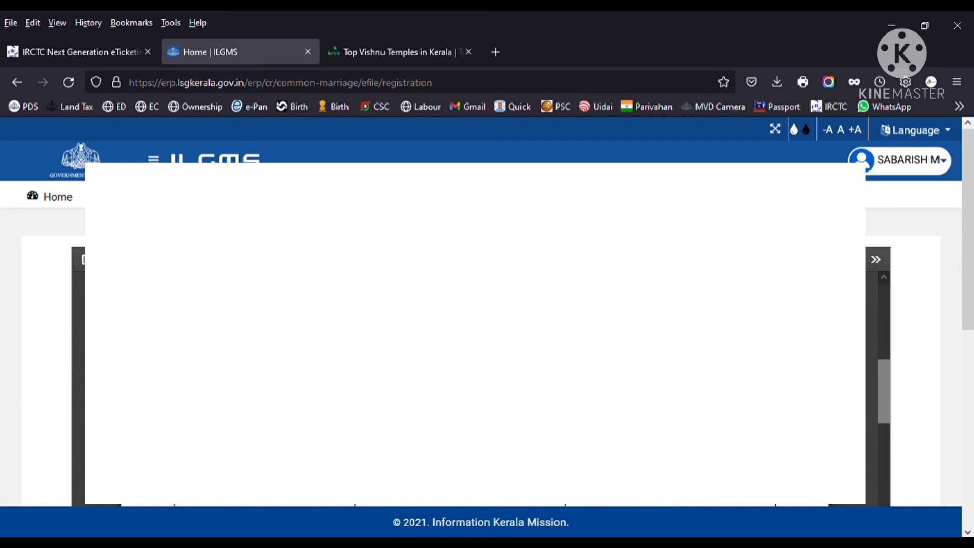
{"action": "scroll", "coordinate": [912, 341], "scroll_direction": "down", "scroll_amount": 2}
{"action": "scroll", "coordinate": [868, 381], "scroll_direction": "down", "scroll_amount": 5}
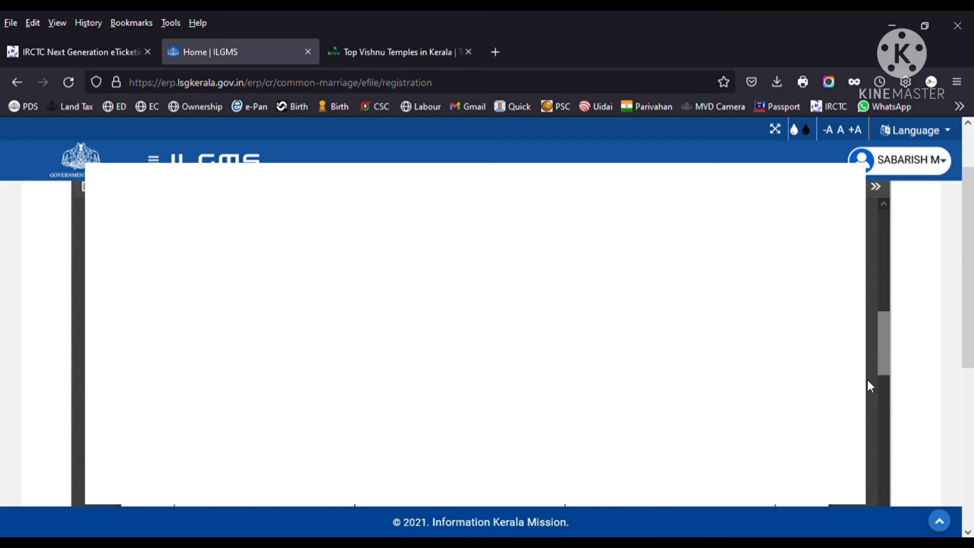
{"action": "scroll", "coordinate": [867, 382], "scroll_direction": "down", "scroll_amount": 3}
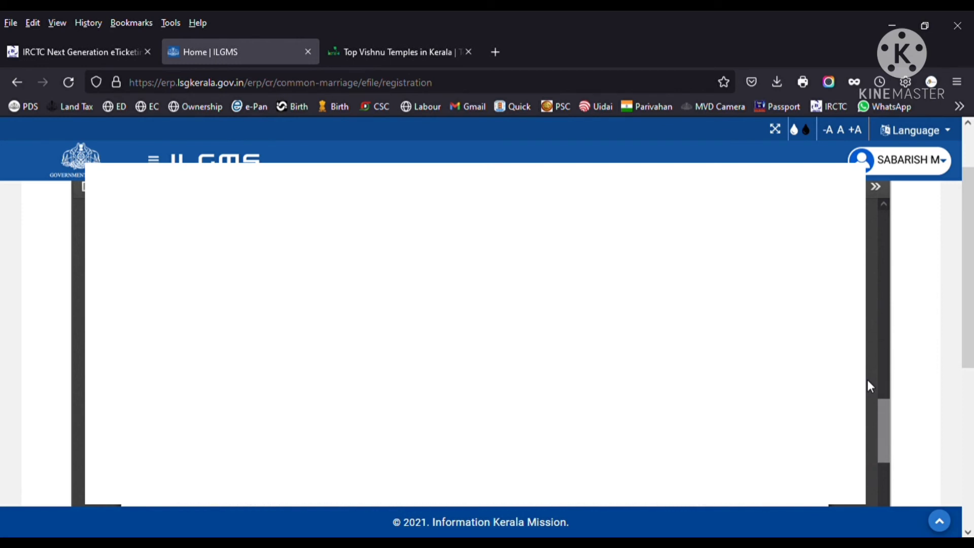
{"action": "scroll", "coordinate": [868, 386], "scroll_direction": "down", "scroll_amount": 2}
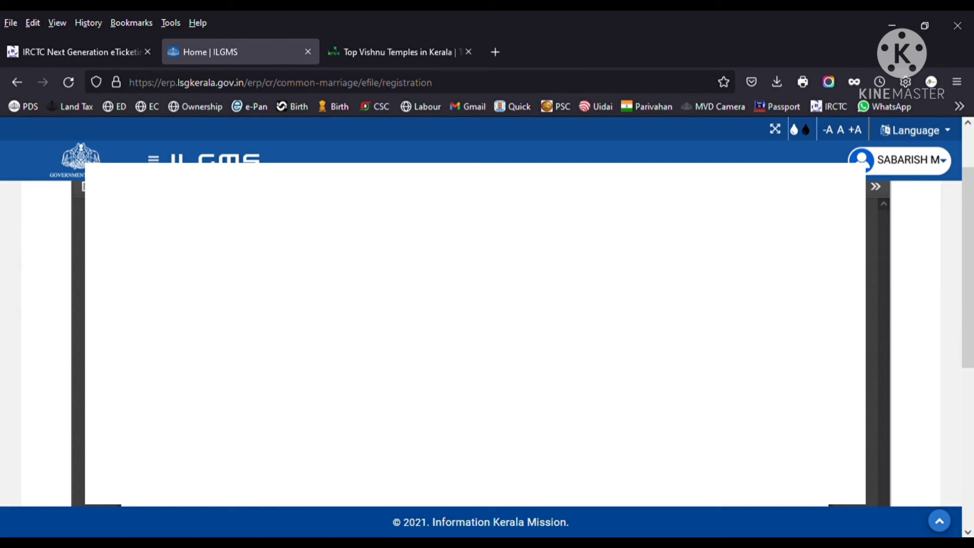
{"action": "scroll", "coordinate": [865, 340], "scroll_direction": "down", "scroll_amount": 4}
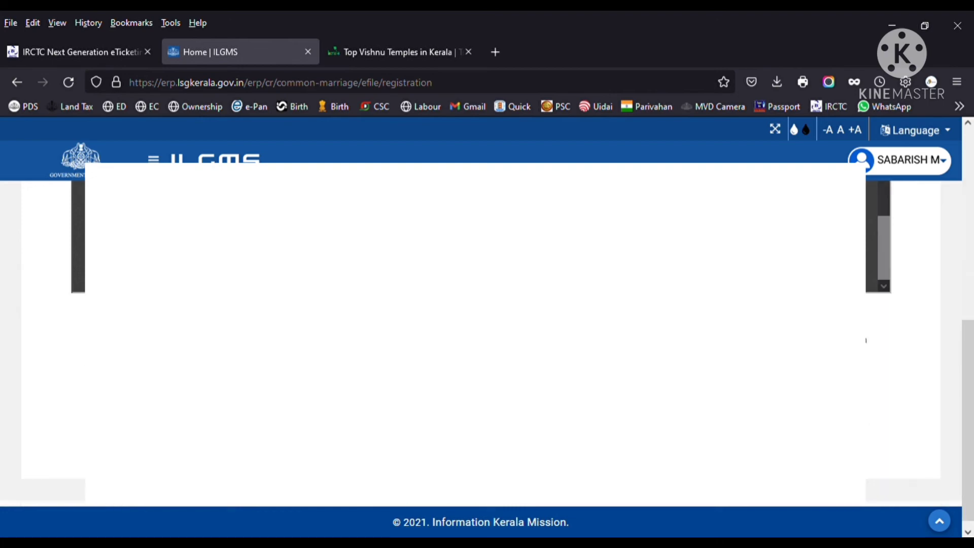
{"action": "scroll", "coordinate": [865, 341], "scroll_direction": "up", "scroll_amount": 4}
{"action": "scroll", "coordinate": [865, 487], "scroll_direction": "up", "scroll_amount": 2}
{"action": "scroll", "coordinate": [866, 487], "scroll_direction": "up", "scroll_amount": 5}
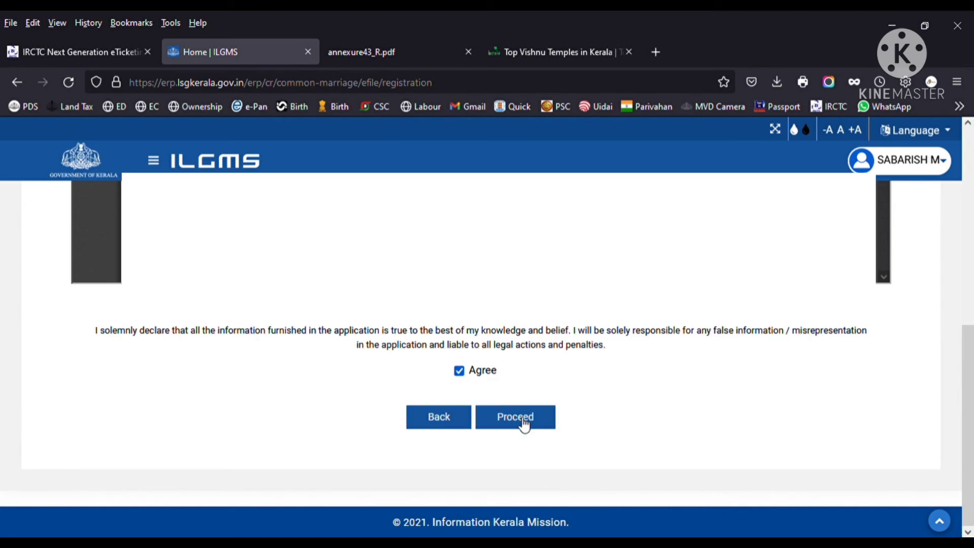
- Proceed past the declaration to the five-document attachments table with Browse and Submit
{"action": "left_click", "coordinate": [525, 425]}
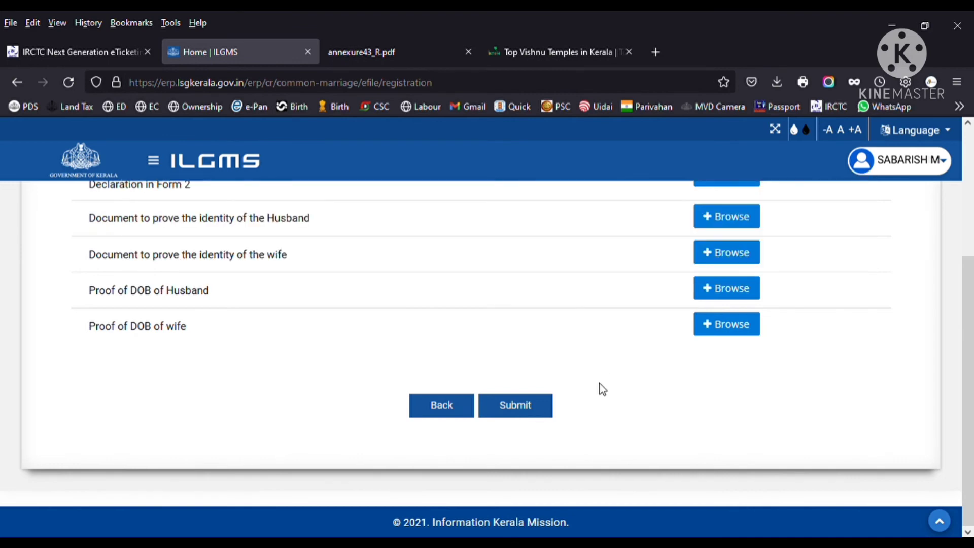
{"action": "scroll", "coordinate": [586, 399], "scroll_direction": "up", "scroll_amount": 2}
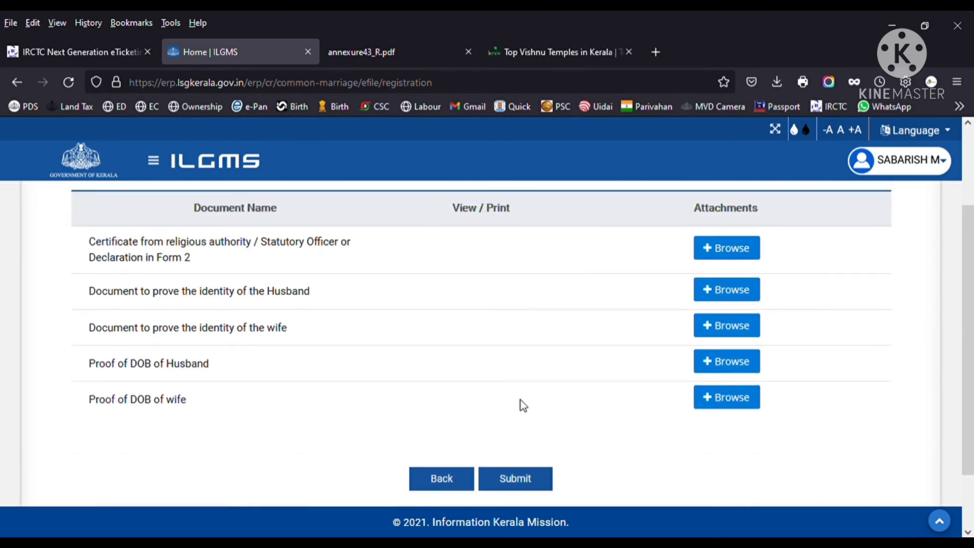